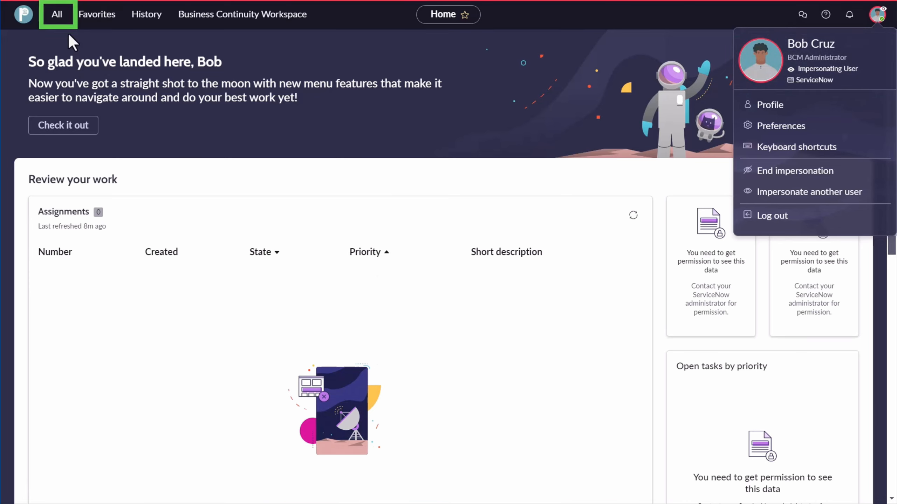
- Search the application navigator for "recovery" and open the Recovery Timeframes list
left_click(58, 22)
left_click(56, 45)
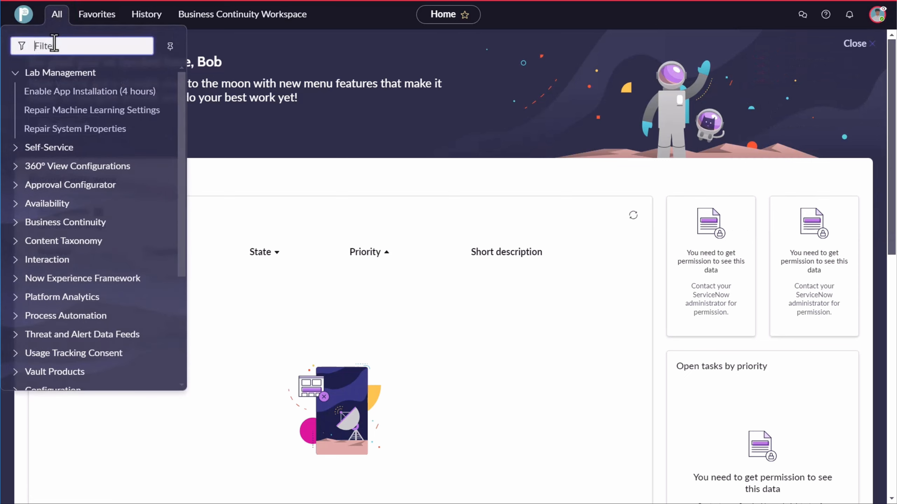
type("recovery")
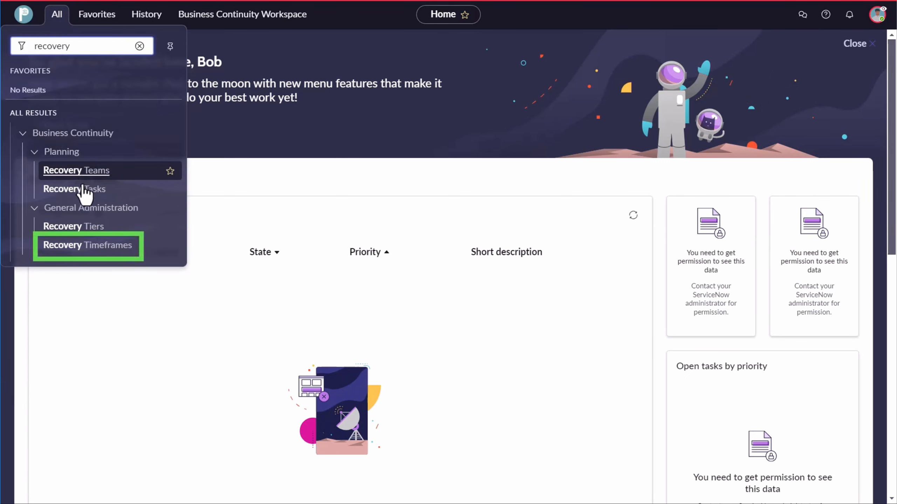
left_click(101, 254)
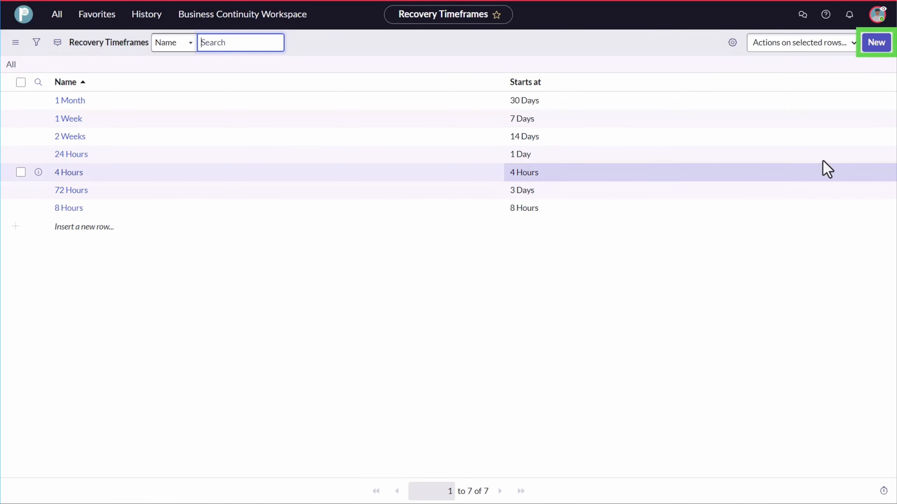
- Create and submit a recovery timeframe named "Immediately" that starts at 1 second
left_click(875, 50)
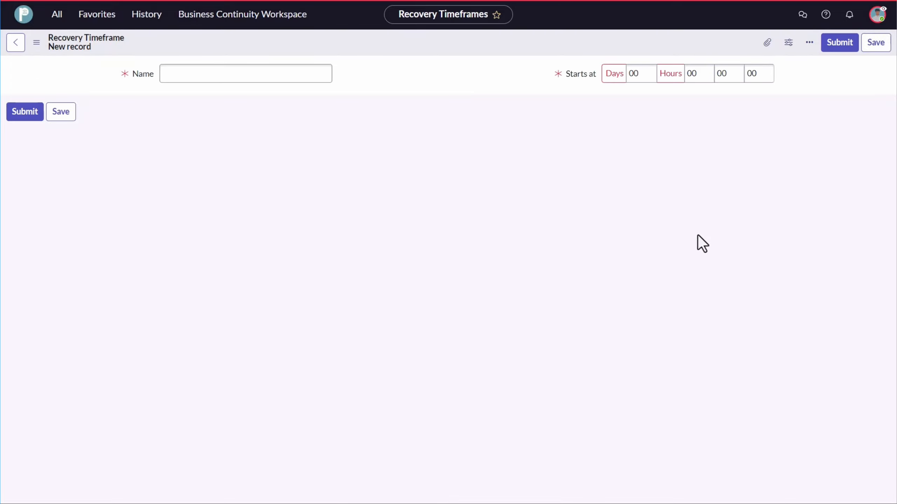
left_click(206, 75)
type("Immediately")
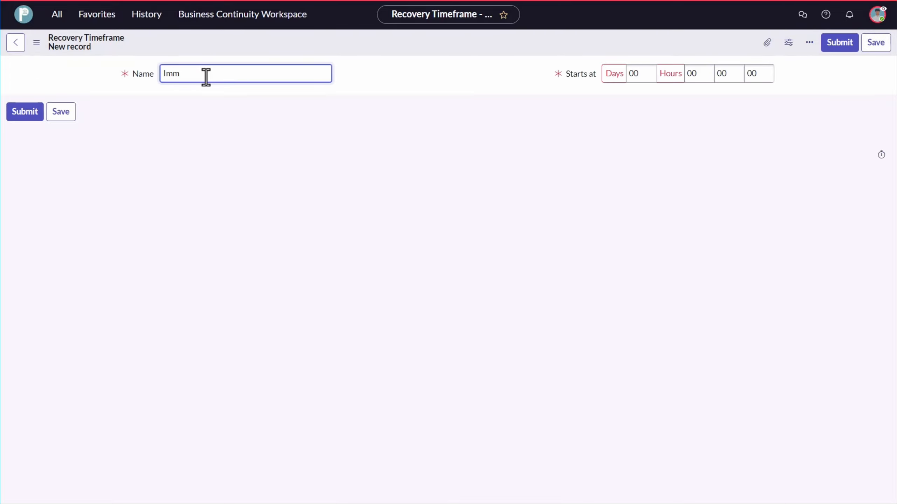
key("Tab")
key("Tab")
key("Tab")
key("Tab")
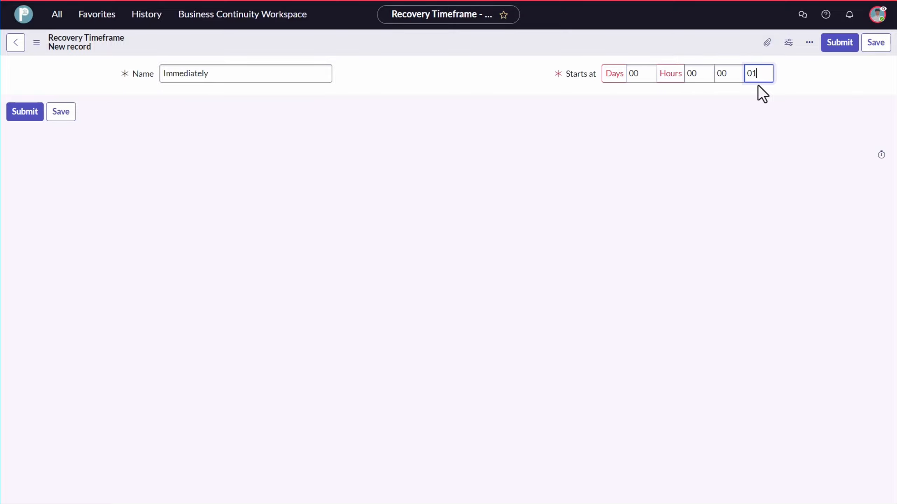
left_click(839, 51)
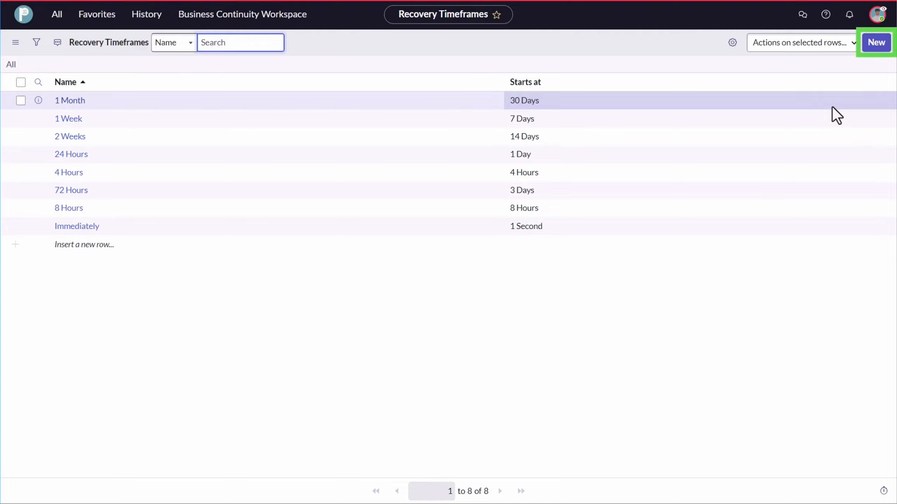
- Create and submit a recovery timeframe named "1 Hour" that starts at 1 hour
left_click(877, 43)
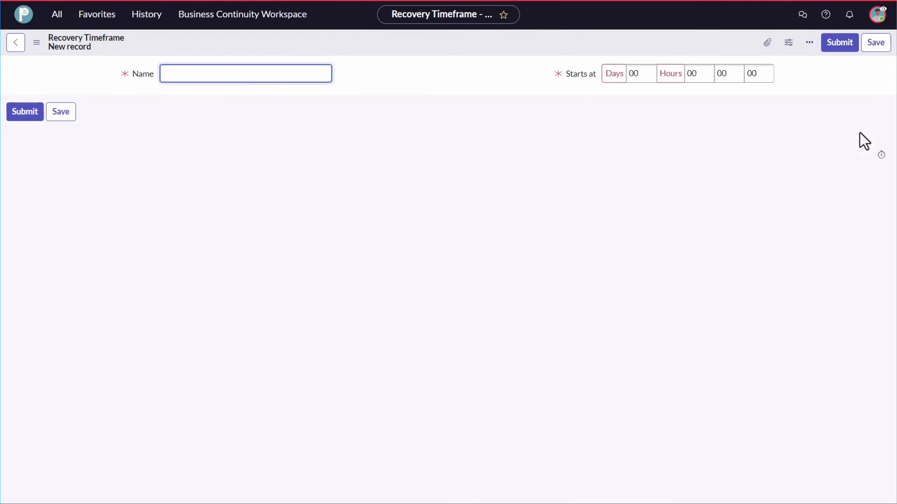
type("1 Hour")
left_click(699, 73)
type("01")
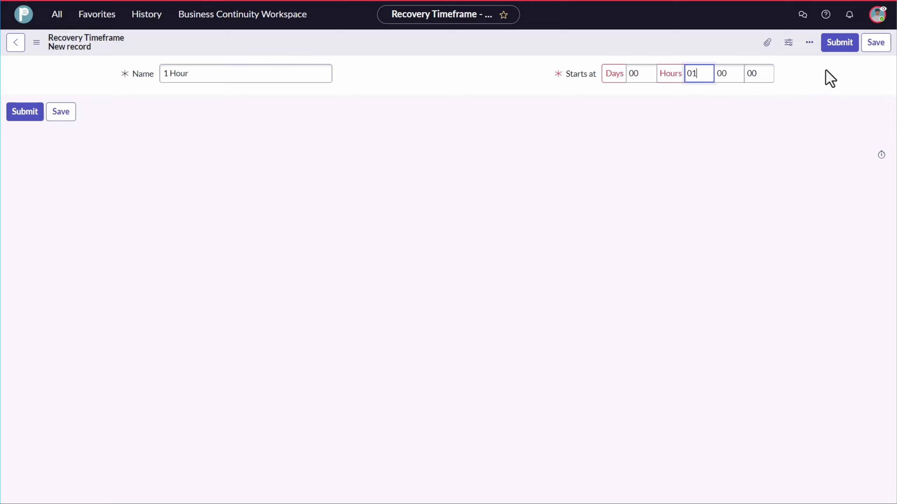
left_click(838, 44)
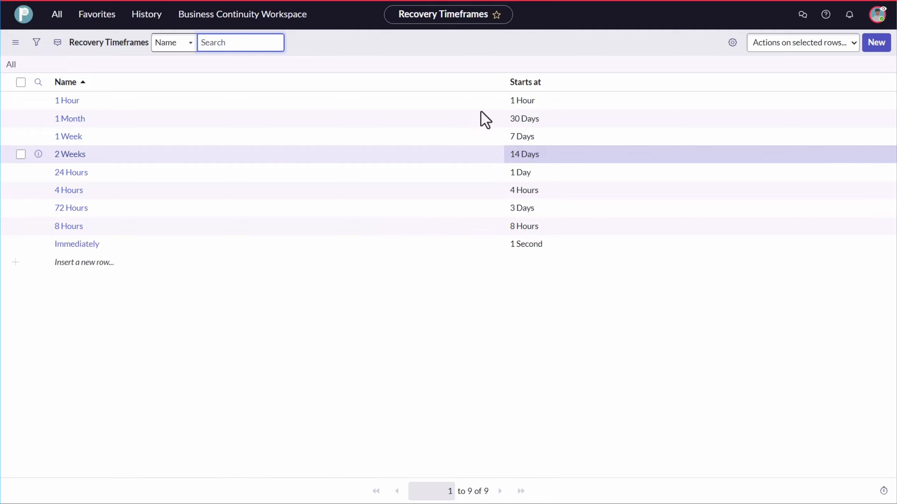
- Search the application navigator for "recovery" and open the Recovery Tiers list
left_click(64, 26)
type("recovery")
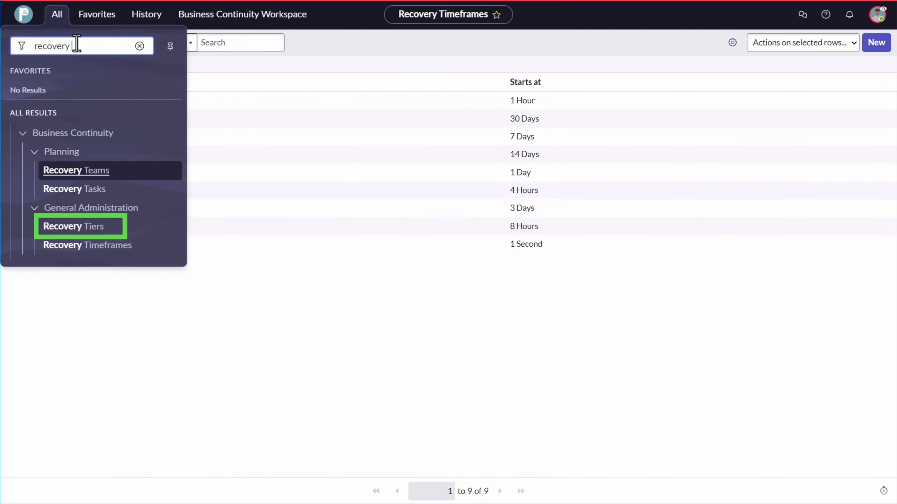
left_click(97, 230)
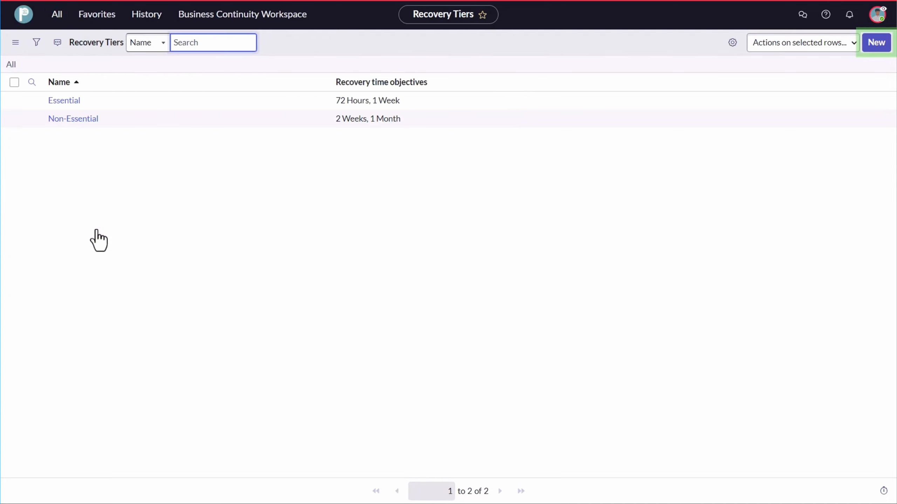
- Start a new recovery tier record and name it "Mission Critical"
left_click(877, 43)
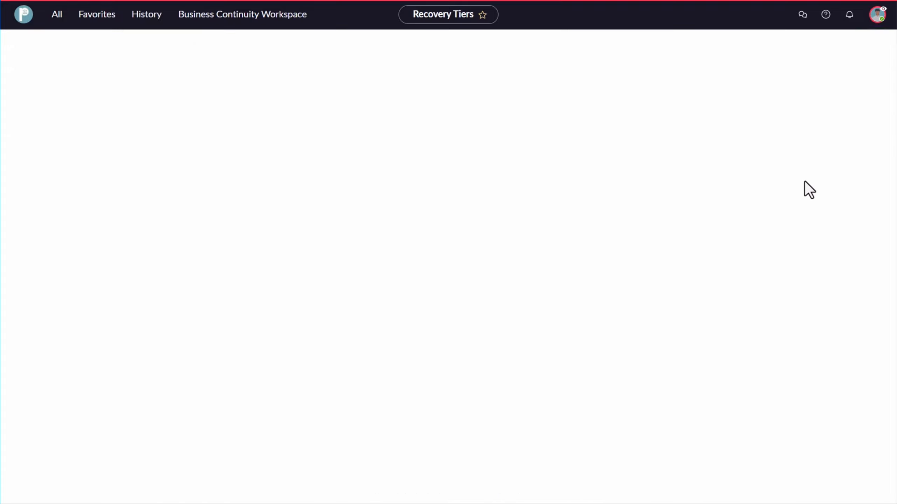
type("Mission Critical")
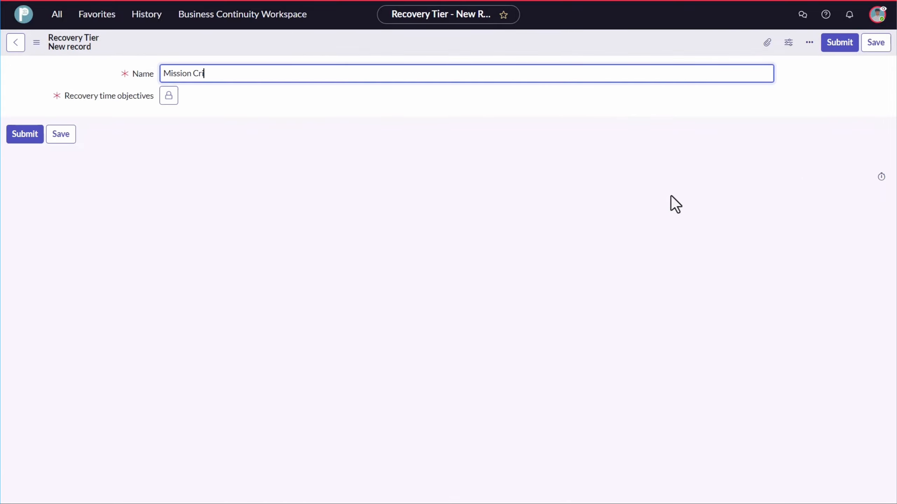
left_click(157, 158)
- Add Immediately, 1 Hour and 4 Hours as the tier's recovery time objectives and submit the record
left_click(169, 96)
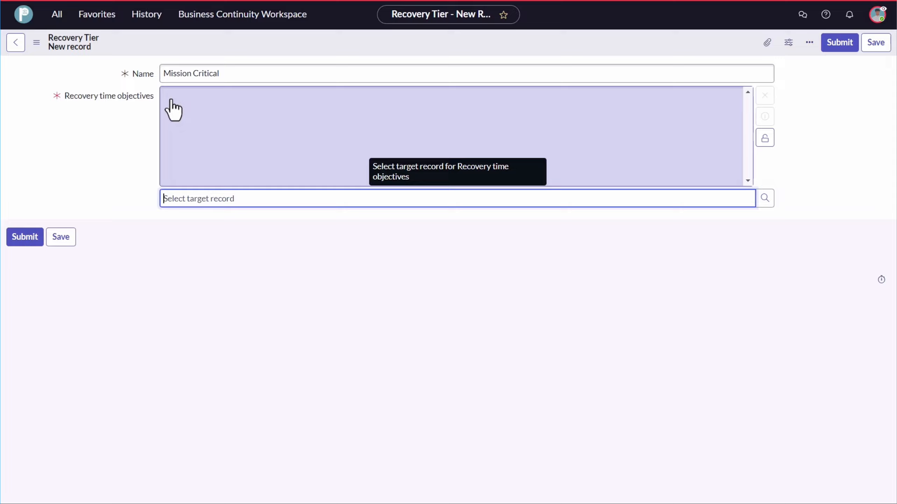
type("imm")
key("Return")
type("1")
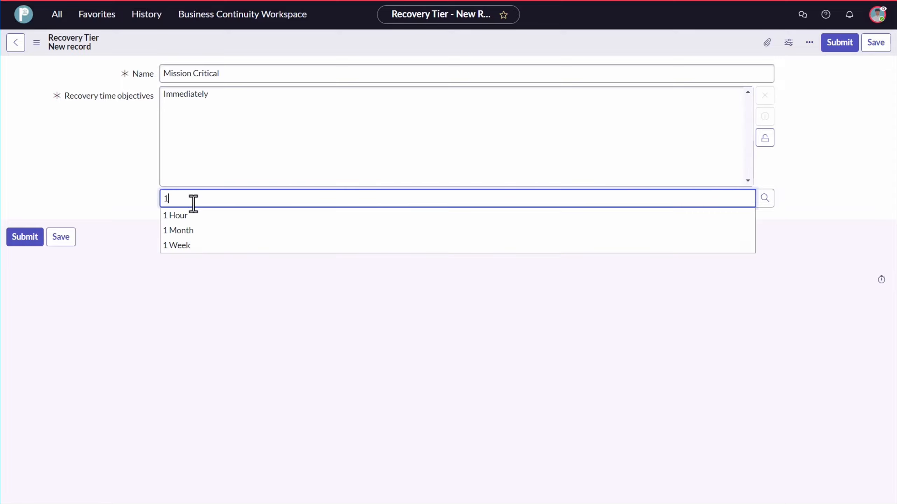
left_click(168, 215)
type("4")
left_click(185, 215)
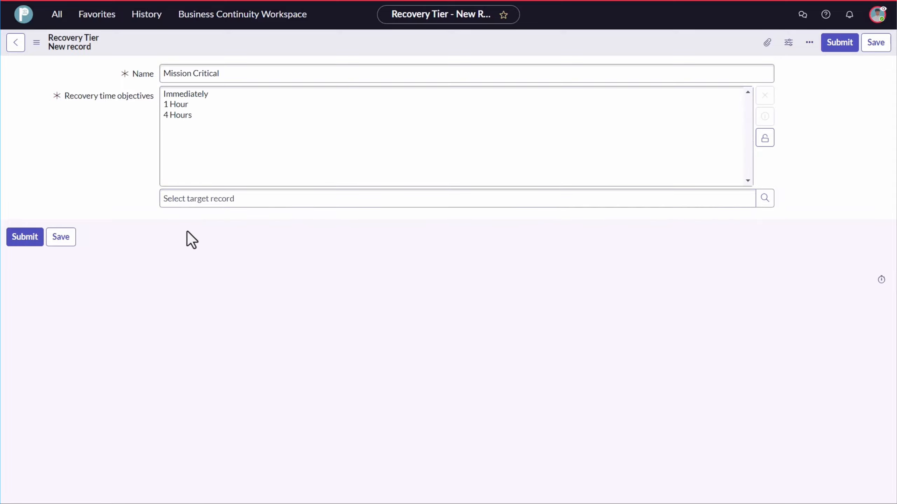
left_click(765, 141)
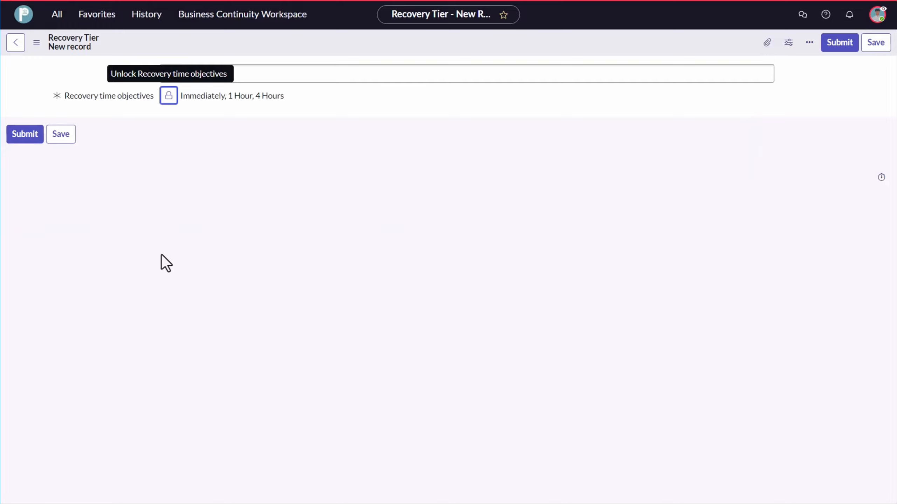
left_click(22, 140)
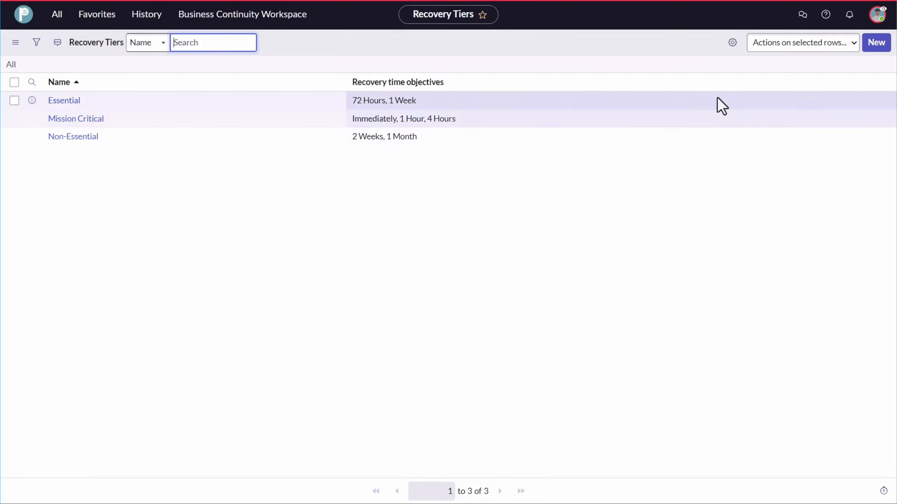
- Create and submit a recovery tier named "Business Critical" with recovery time objectives 8 Hours and 24 Hours
left_click(877, 42)
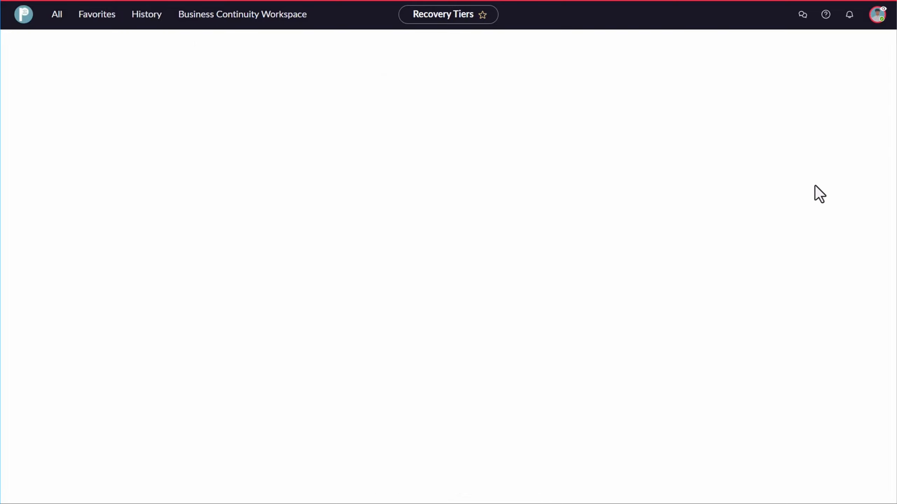
type("Business Critical")
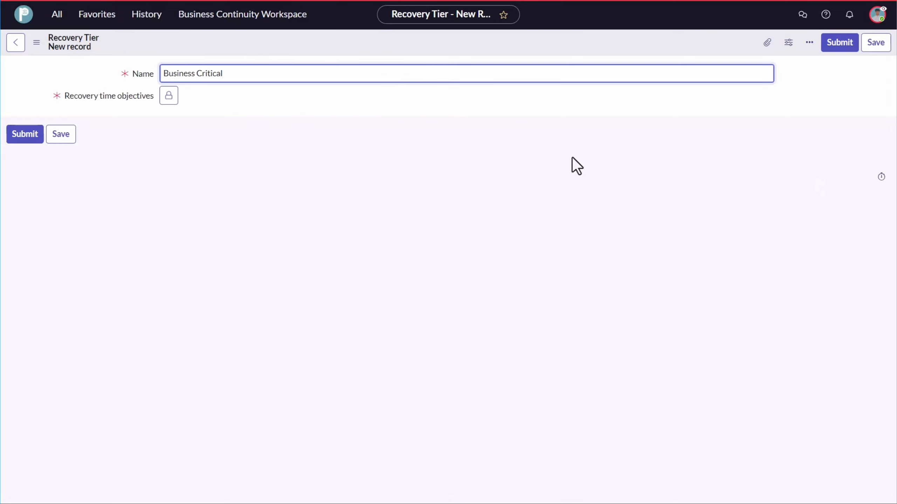
left_click(169, 95)
type("8")
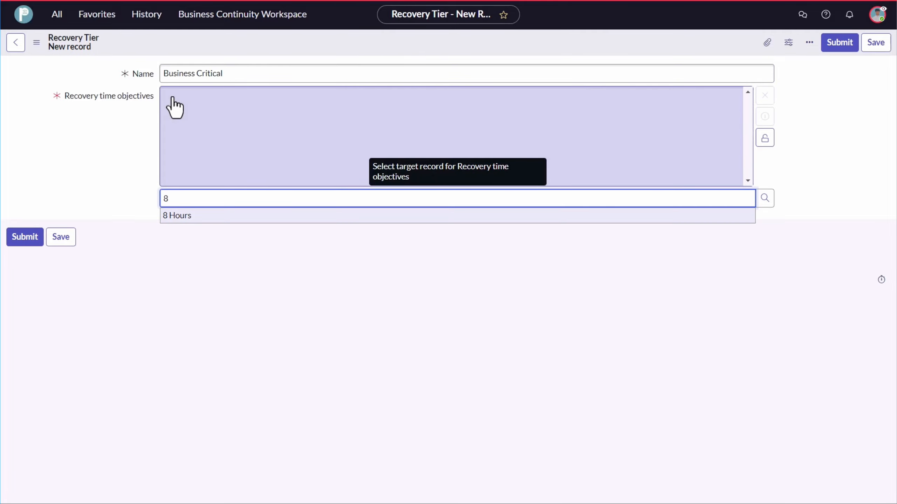
key("Return")
type("24")
key("Return")
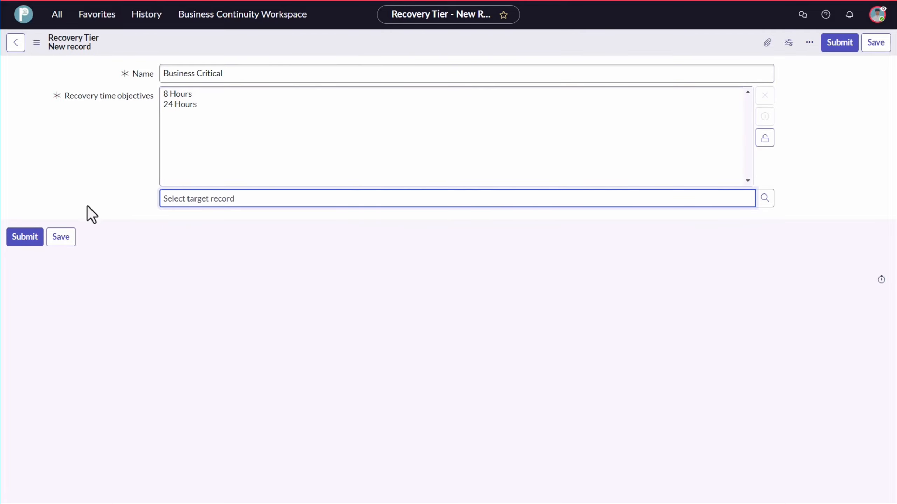
left_click(28, 238)
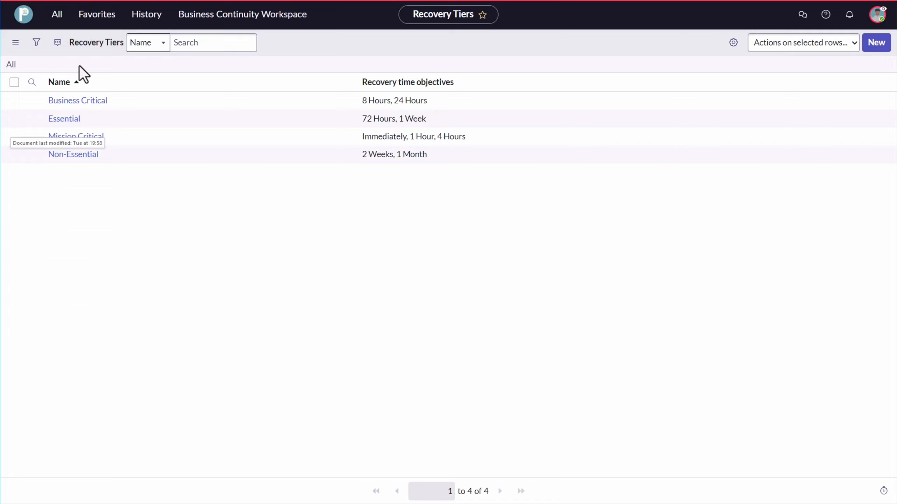
- Search the application navigator for "impact" and open the Impact Categories list
left_click(58, 15)
type("impact")
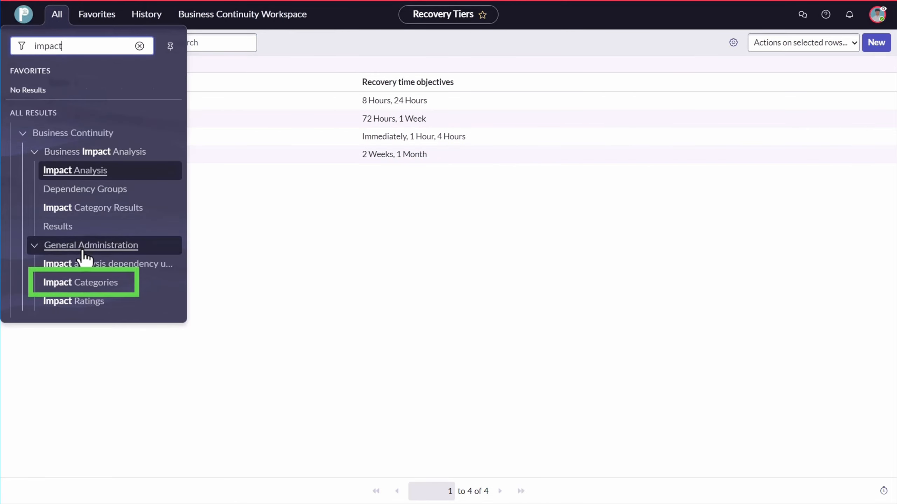
left_click(91, 286)
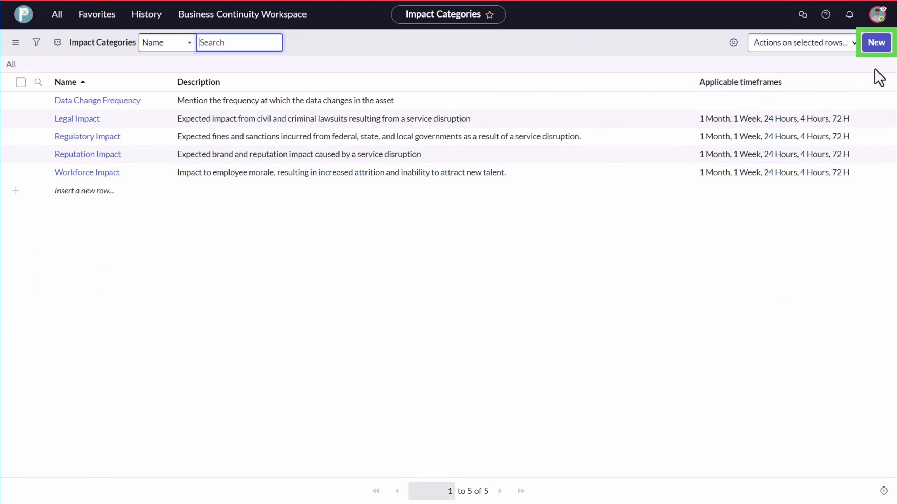
- Start a new impact category record and name it "Revenue impact"
left_click(876, 42)
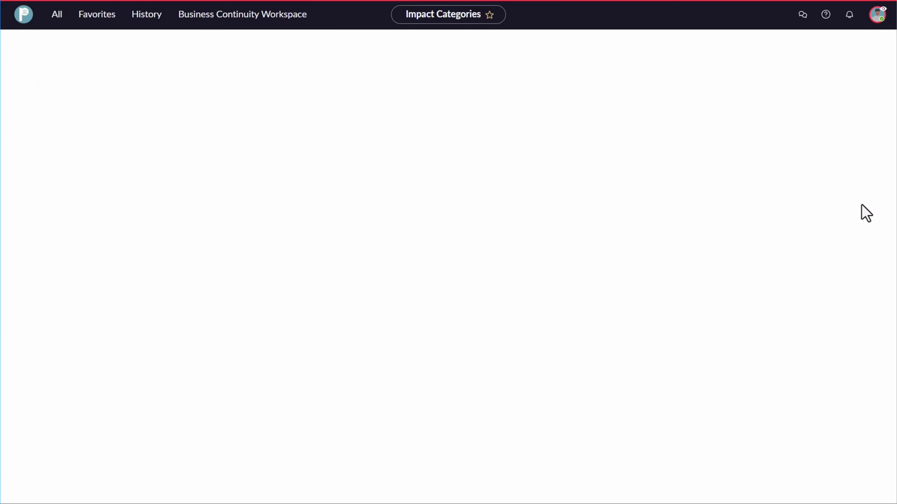
left_click(188, 74)
type("Reve")
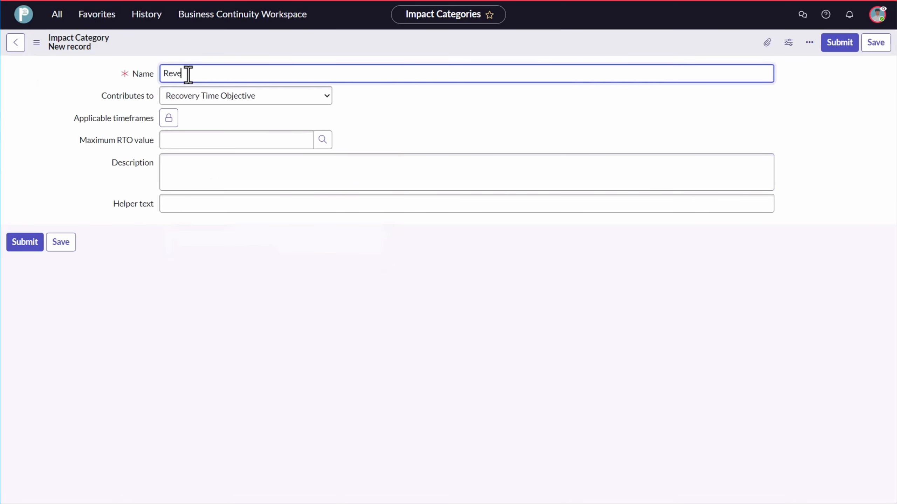
type("nue impact")
- Unlock the applicable timeframes of the Revenue impact category and add 1 Hour, 1 Month and 1 Week
left_click(168, 118)
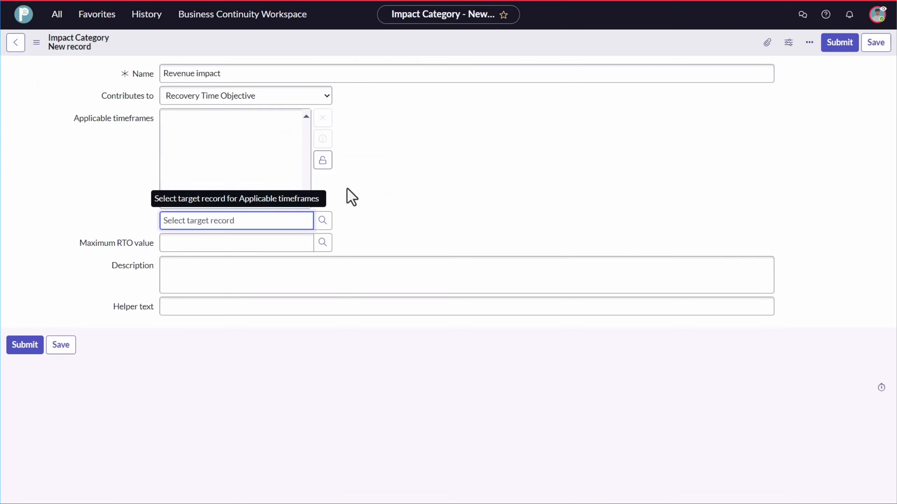
type("1")
key("Down")
key("Return")
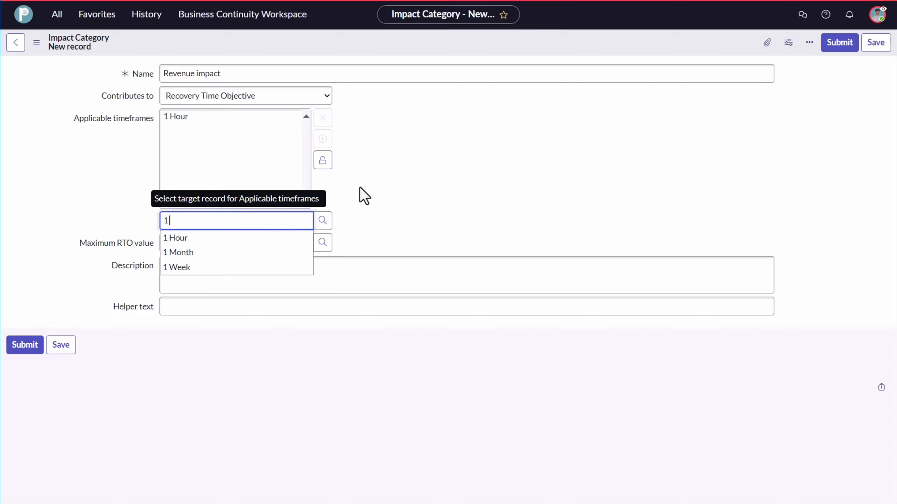
key("Down")
key("Down")
key("Return")
type("1 we")
key("Down")
key("Return")
- Add 24 Hours, 4 Hours and 72 Hours to the category's applicable timeframes
type("24")
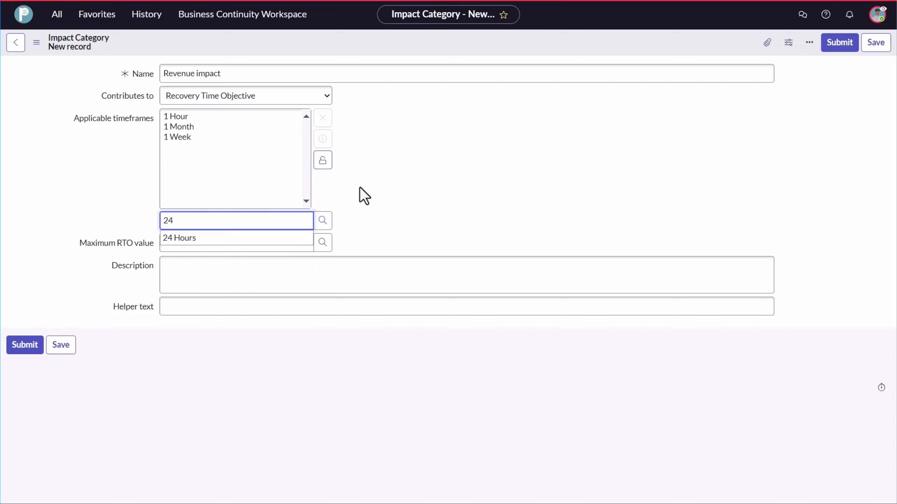
key("Down")
key("Return")
type("4")
key("Down")
key("Return")
type("72")
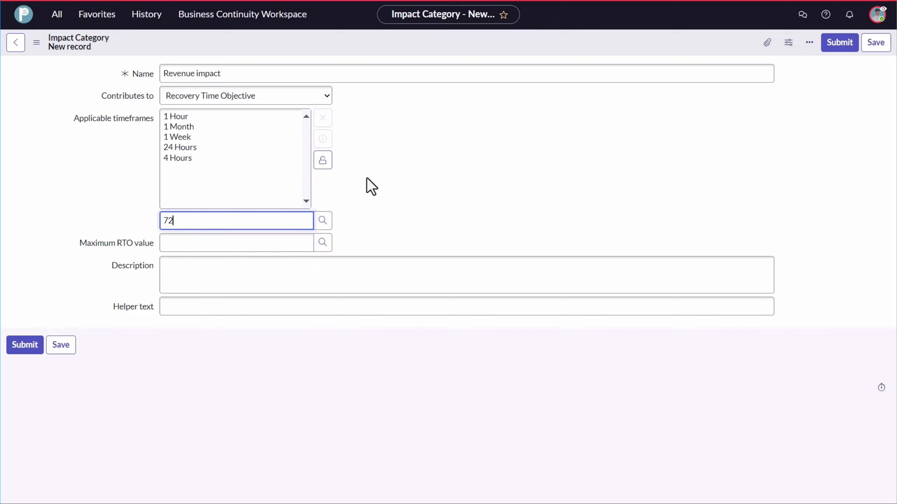
key("Down")
key("Return")
- Add 8 Hours and Immediately to the applicable timeframes and lock the timeframe selection
type("8")
key("Down")
key("Return")
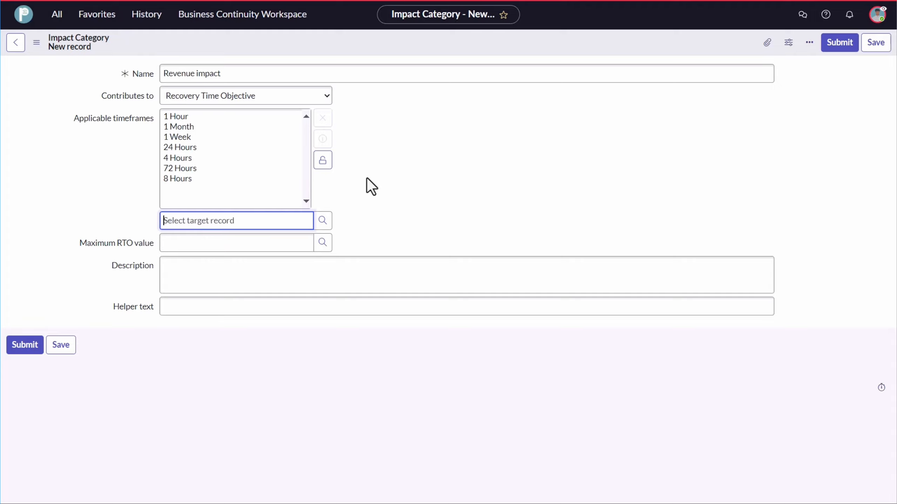
type("im")
key("Down")
key("Return")
left_click(322, 161)
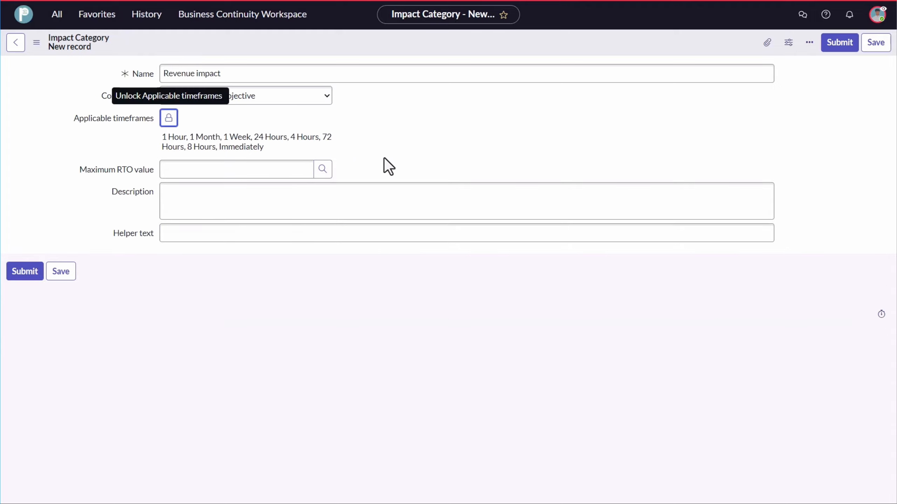
- Set the maximum RTO value to 1 Month, enter the description "Expected loss of revenue caused by a service disruption" and save the category
left_click(262, 169)
type("1")
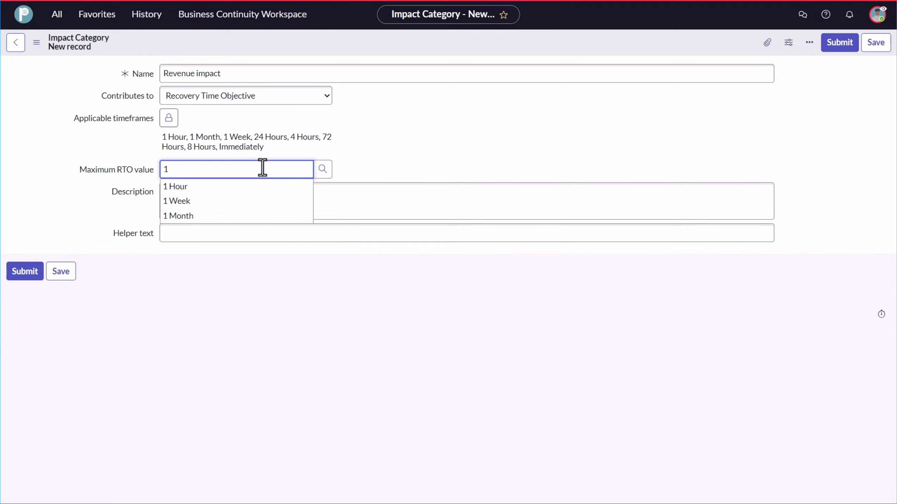
left_click(259, 215)
left_click(218, 207)
type("Expected loss of revenue cause")
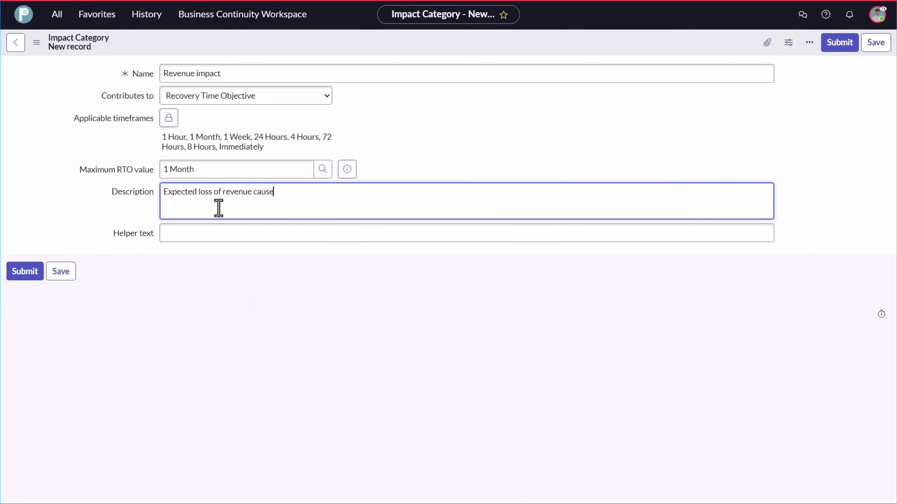
type("d by a service disruption")
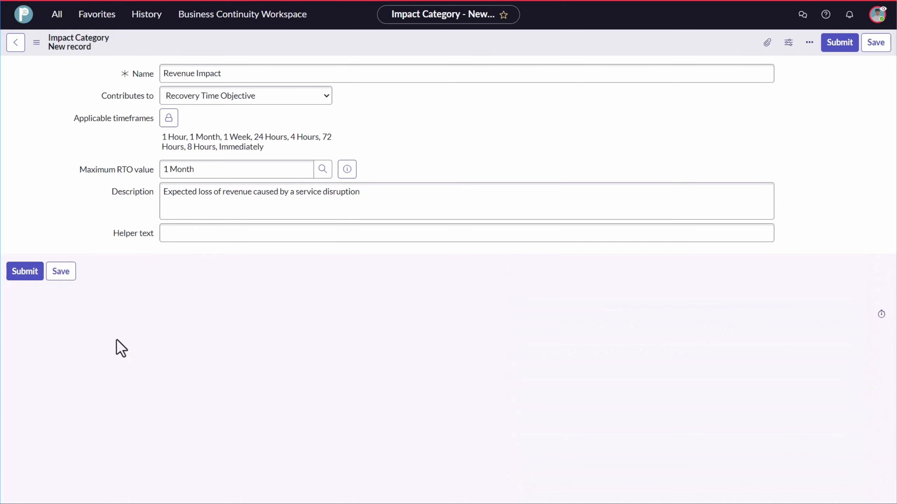
left_click(61, 271)
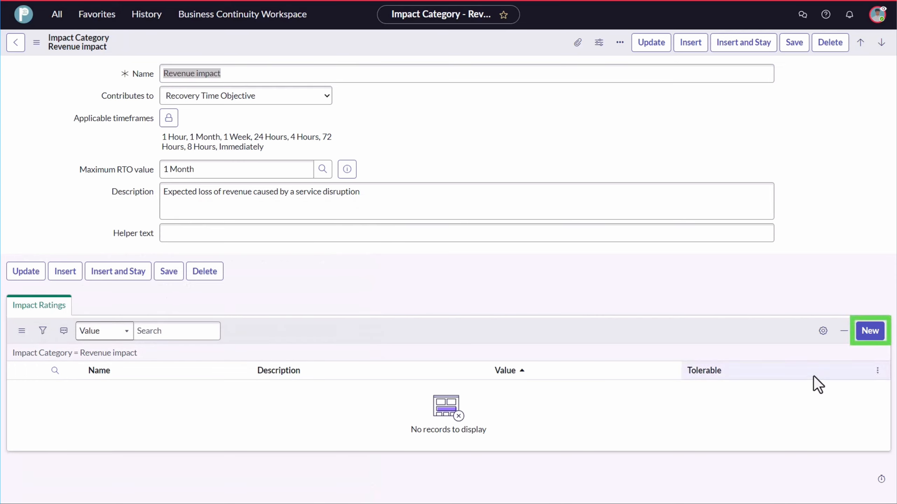
- Start a new impact rating for Revenue impact named "01 - Low" with value 1 and mark it as tolerable
left_click(867, 335)
left_click(865, 336)
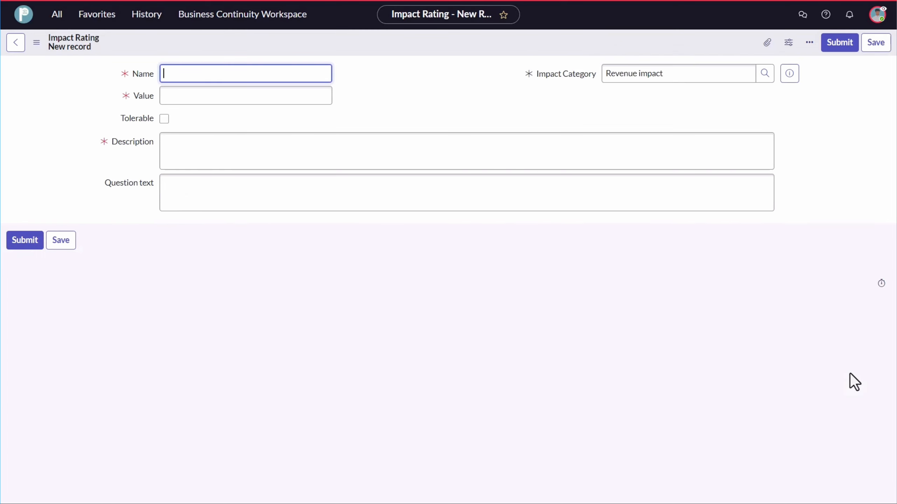
type("01 - Low")
key("Tab")
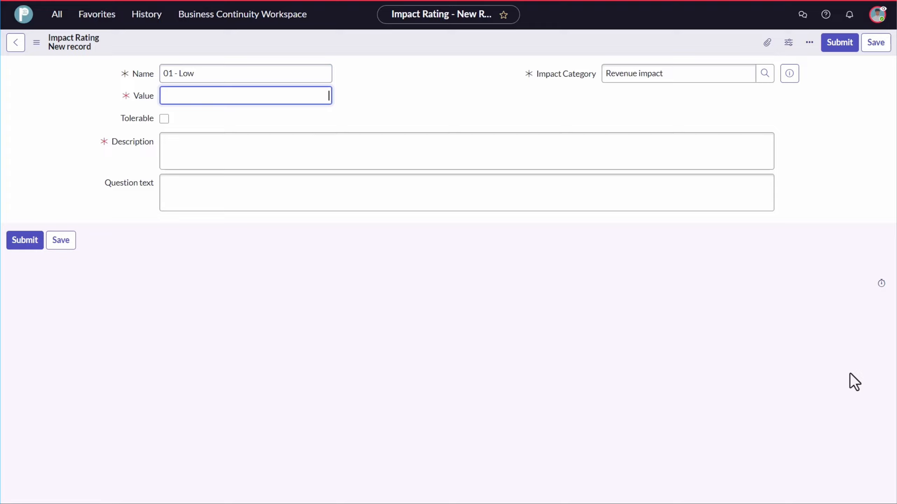
type("1")
left_click(165, 119)
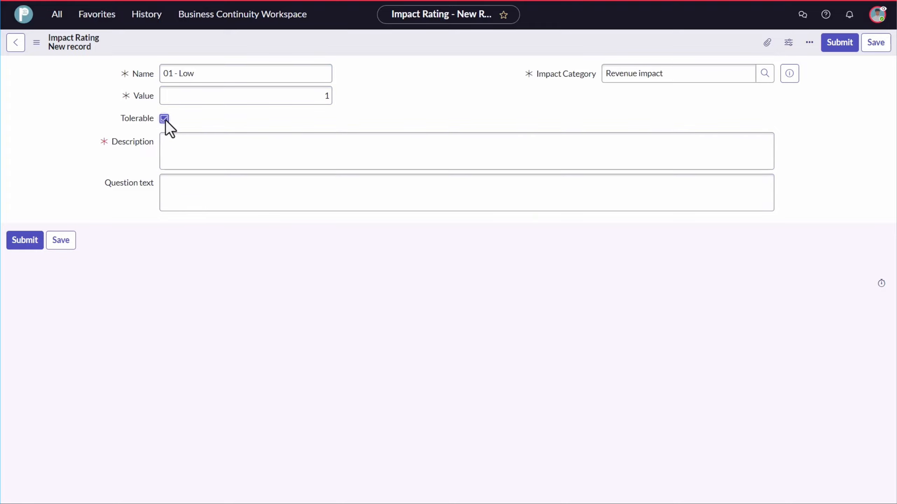
- Describe the Low rating as "A disruption results in limited revenue loss of $100k or less" and submit it
left_click(187, 140)
type("A d")
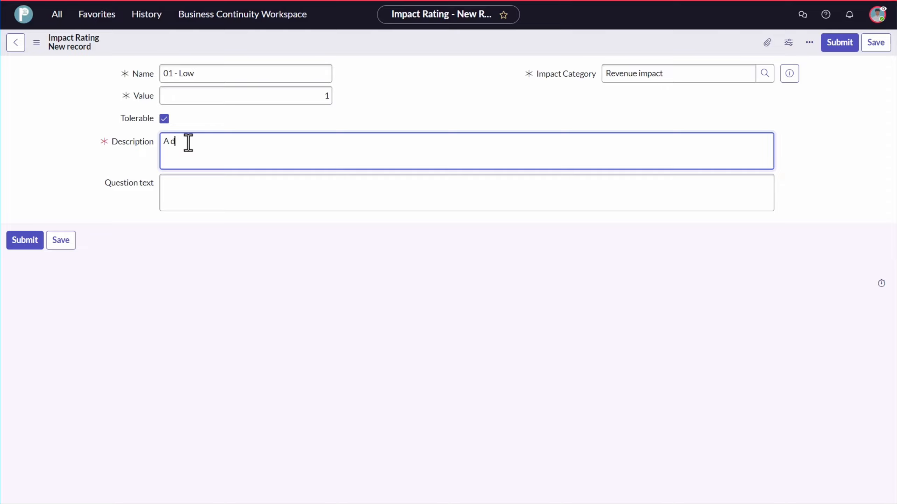
type("isruption results in limited ")
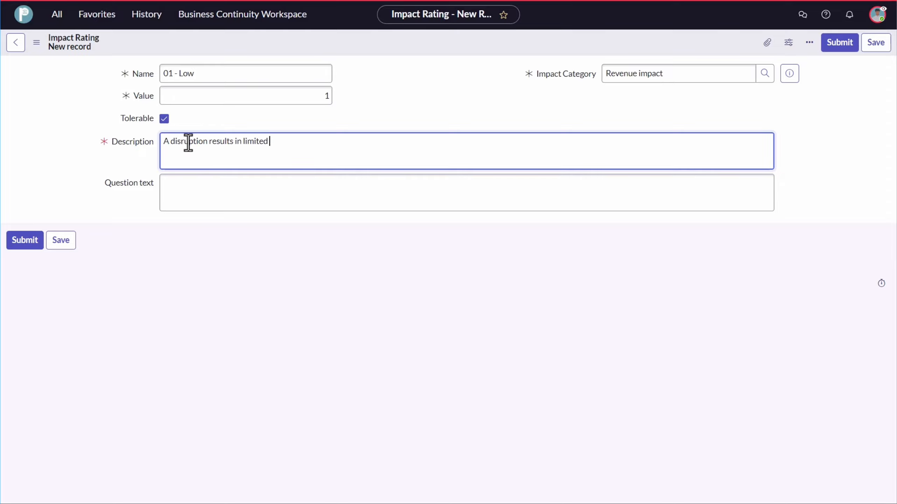
type("revenue loss of $100k or less")
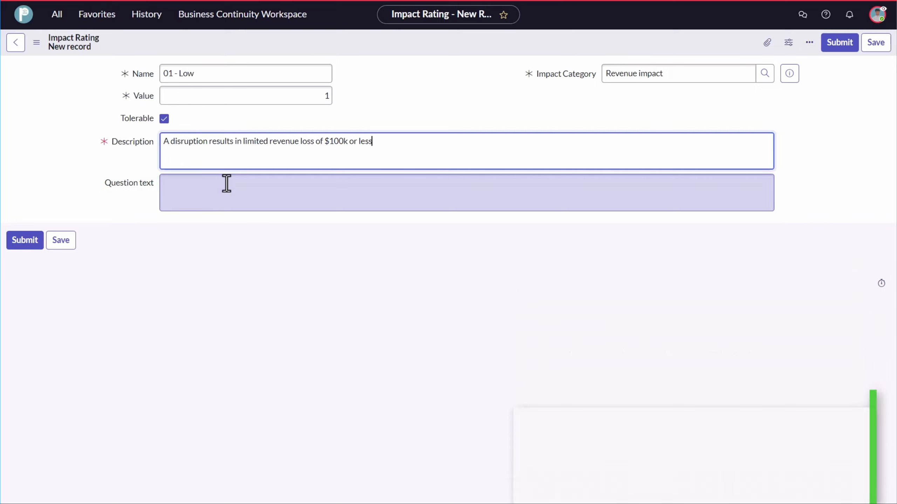
left_click(26, 244)
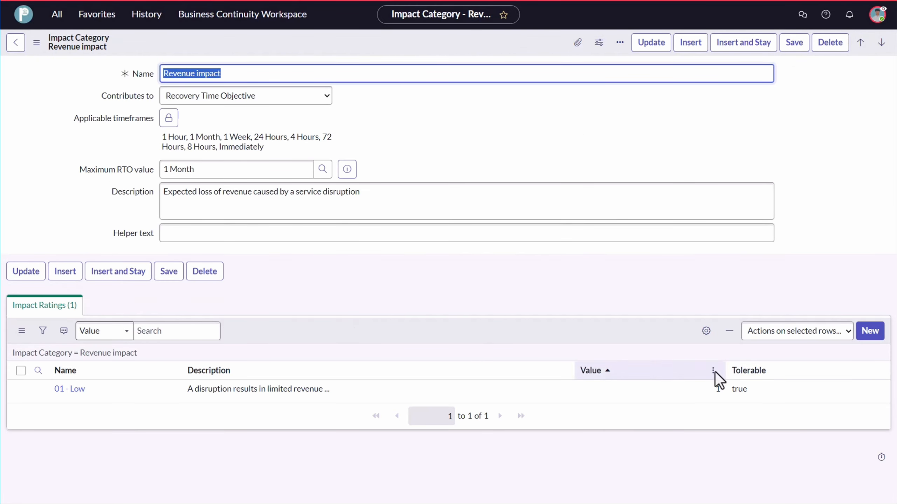
- Start another Revenue impact rating named "02 - Moderate" with value 2 and mark it as tolerable
left_click(870, 335)
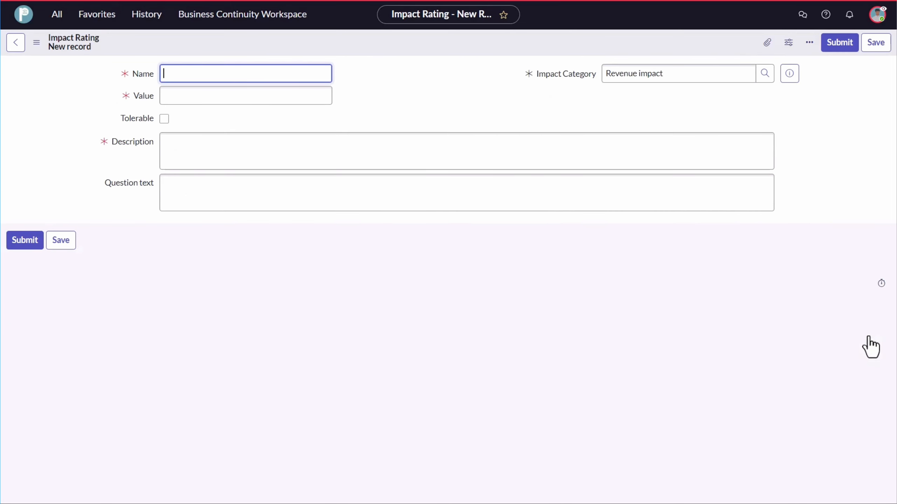
type("02 - Moderate")
key("Tab")
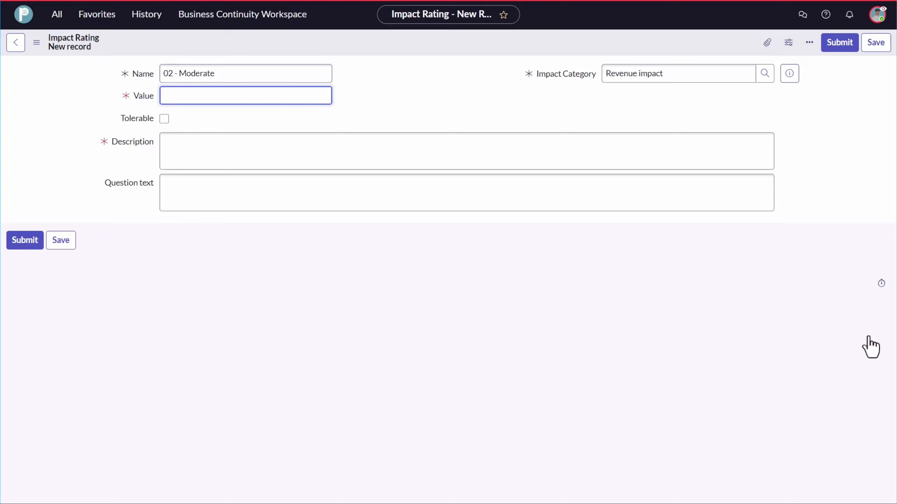
type("2")
key("Tab")
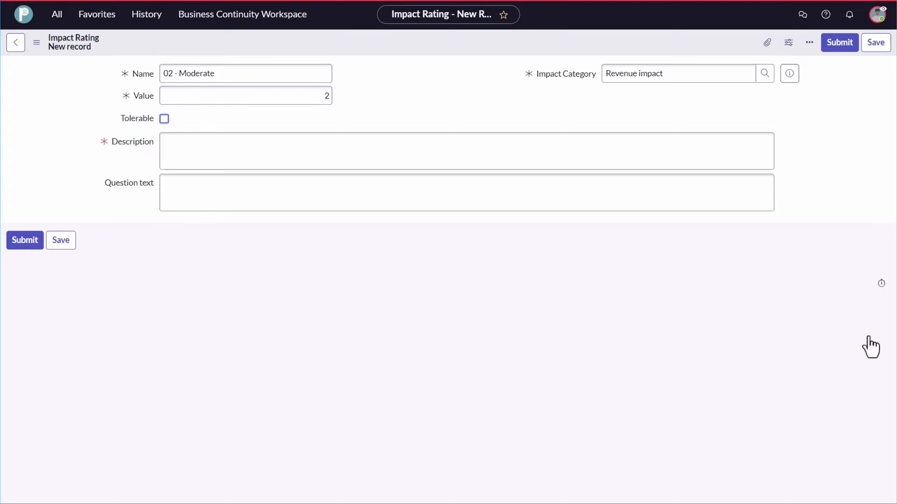
key("space")
- Describe the Moderate rating as "A disruption results in revenue loss of $100k - $1M" and submit it
left_click(232, 146)
type("A disruption res")
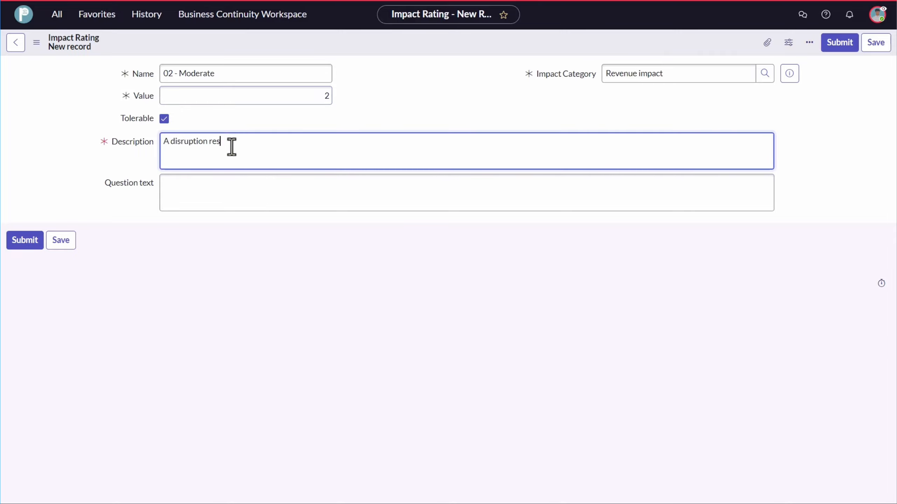
type("ult in revenue loss of $100k - $1M")
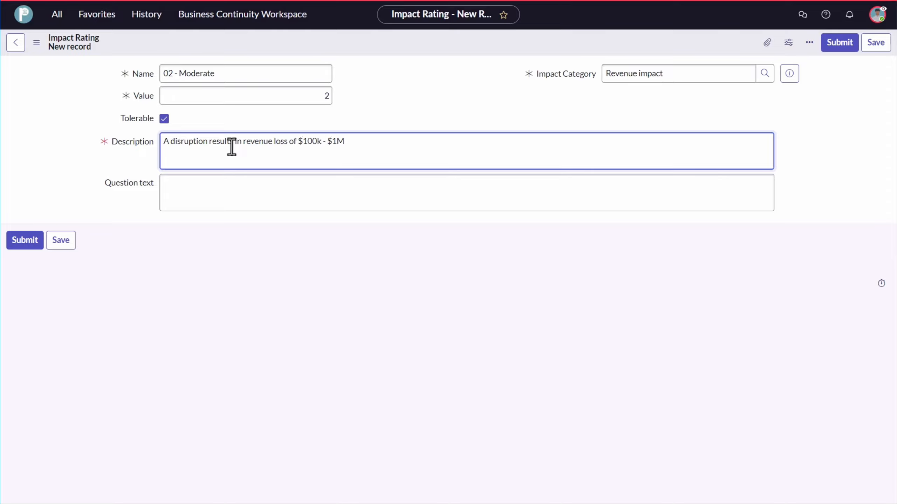
left_click(23, 244)
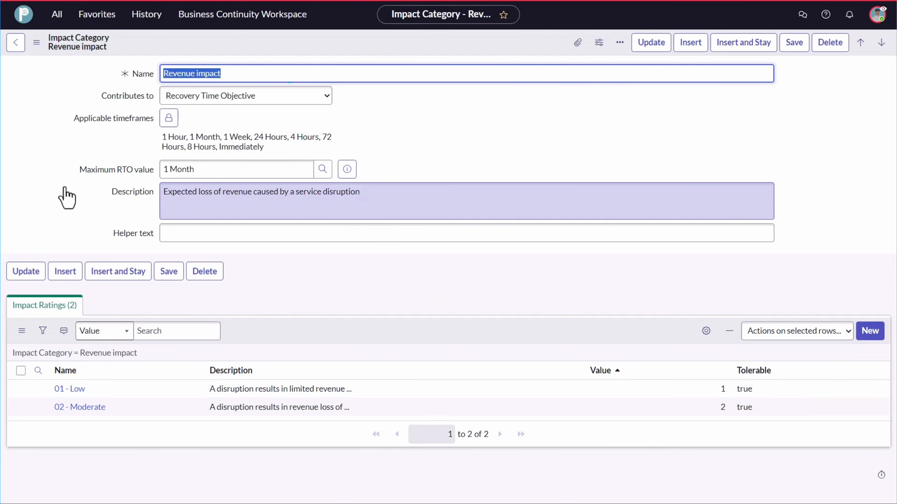
- Start a third Revenue impact rating named "03 - High" with value 3, leaving it not tolerable
left_click(870, 330)
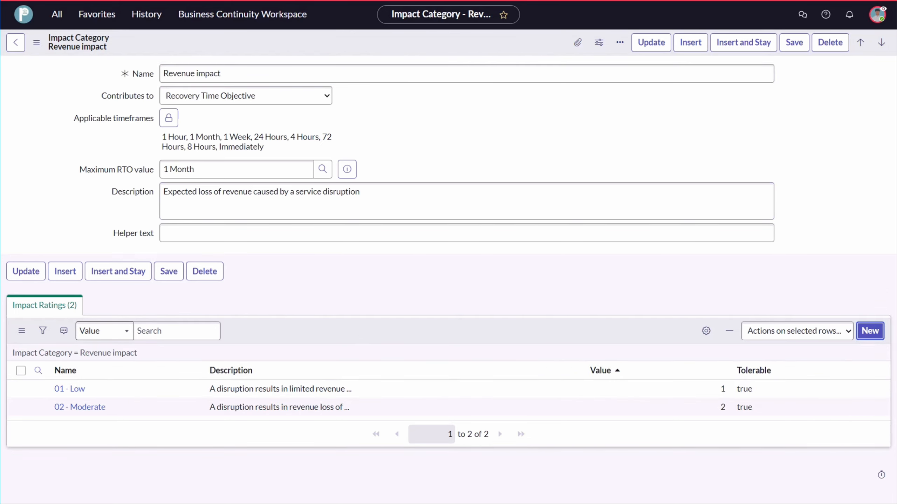
type("03 -")
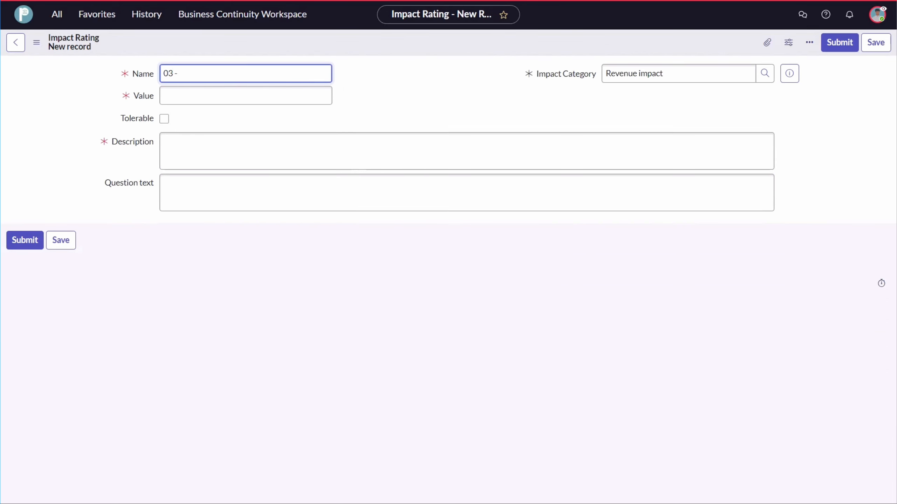
type(" High")
left_click(329, 95)
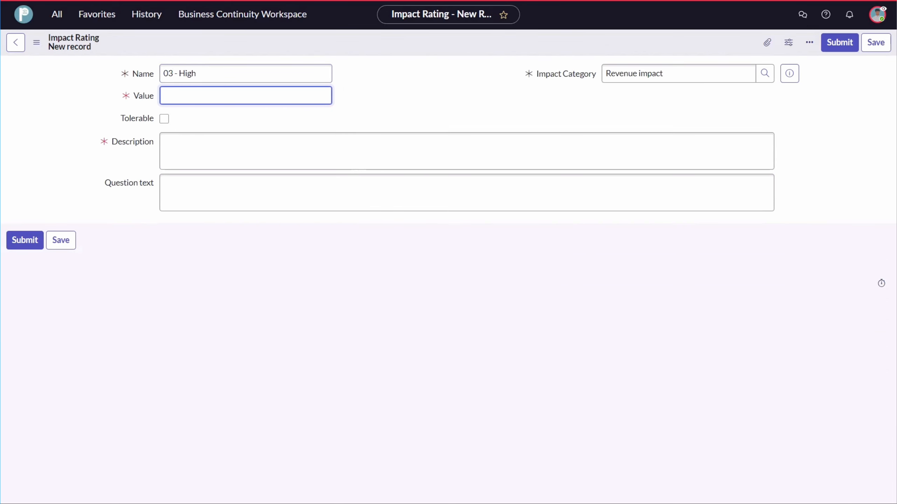
type("3")
key("Tab")
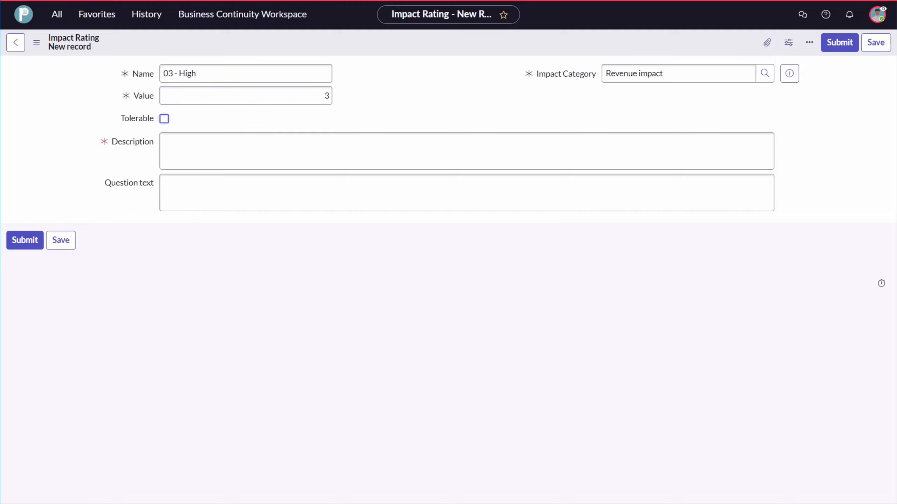
- Submit the High rating with the description "A disruption results in revenue loss of more than $1M" and update the Revenue impact category
left_click(234, 166)
type("A")
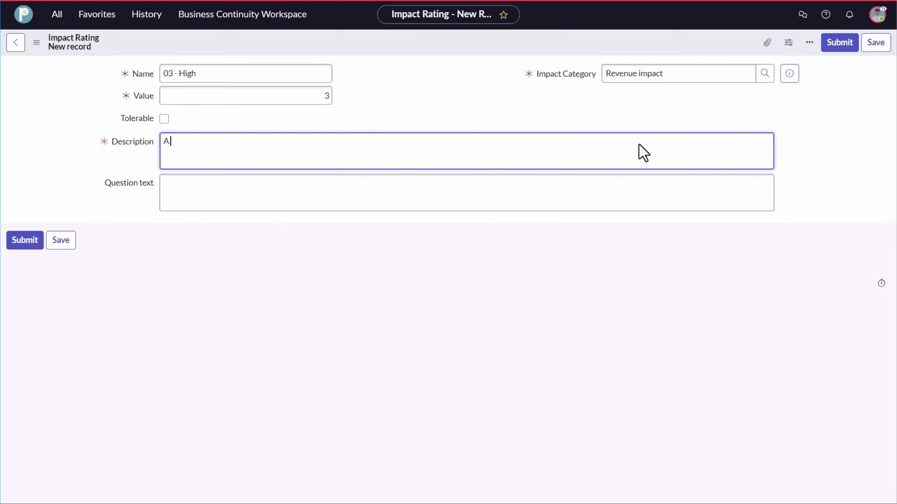
type(" disruption results in revenue loss of more than ")
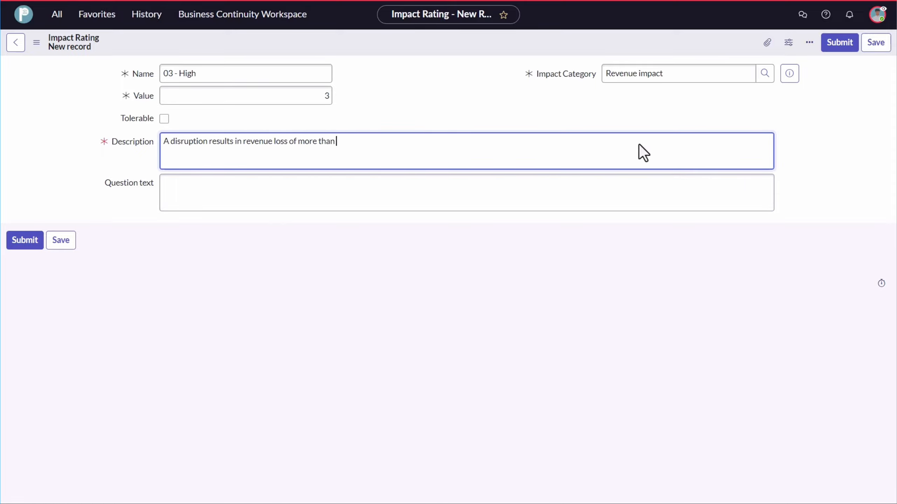
type("$1M")
left_click(24, 244)
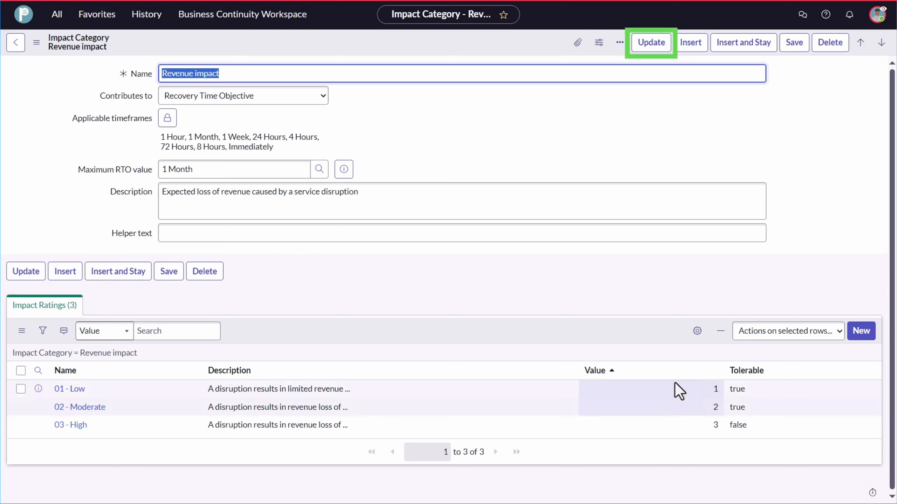
left_click(644, 45)
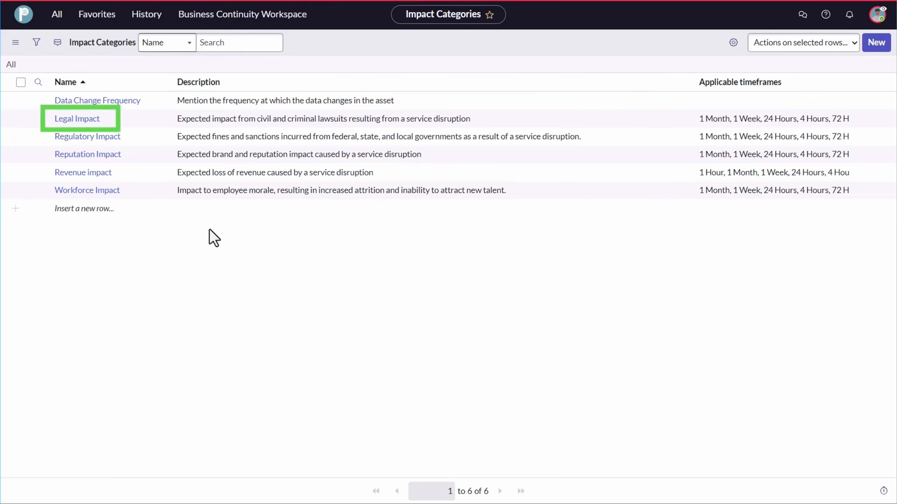
- Add 1 Hour and Immediately to the applicable timeframes of the Legal Impact category and update the record
left_click(91, 120)
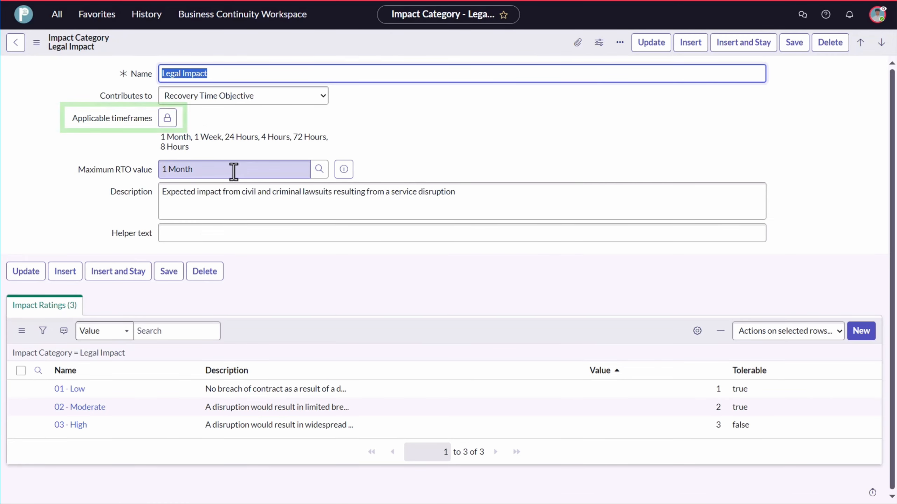
left_click(167, 117)
type("1")
key("Down")
key("Return")
type("imm")
key("Down")
key("Return")
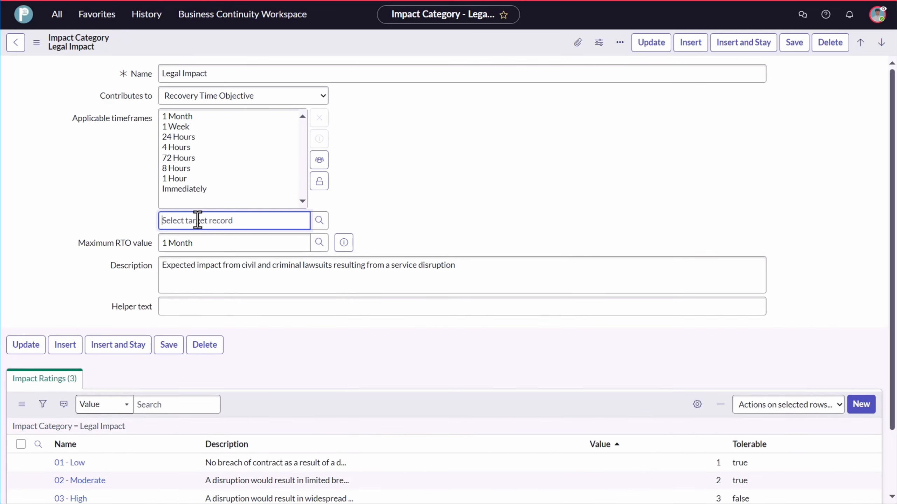
left_click(319, 181)
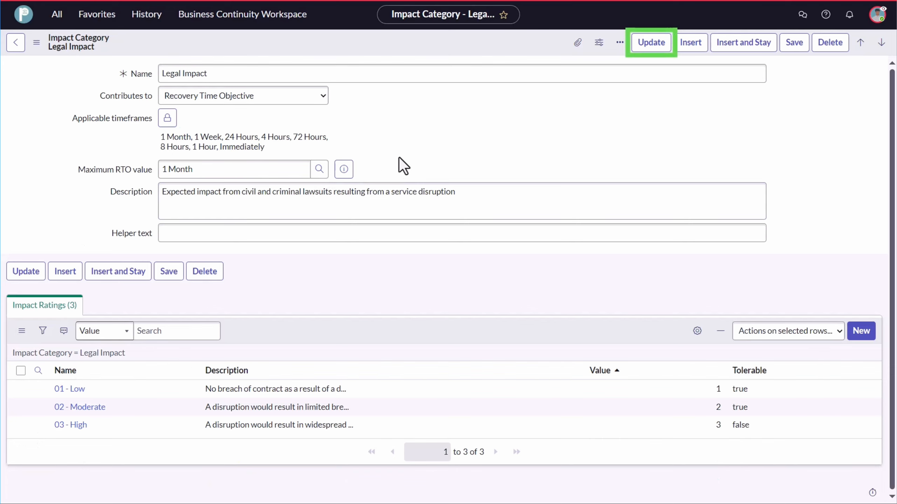
left_click(651, 42)
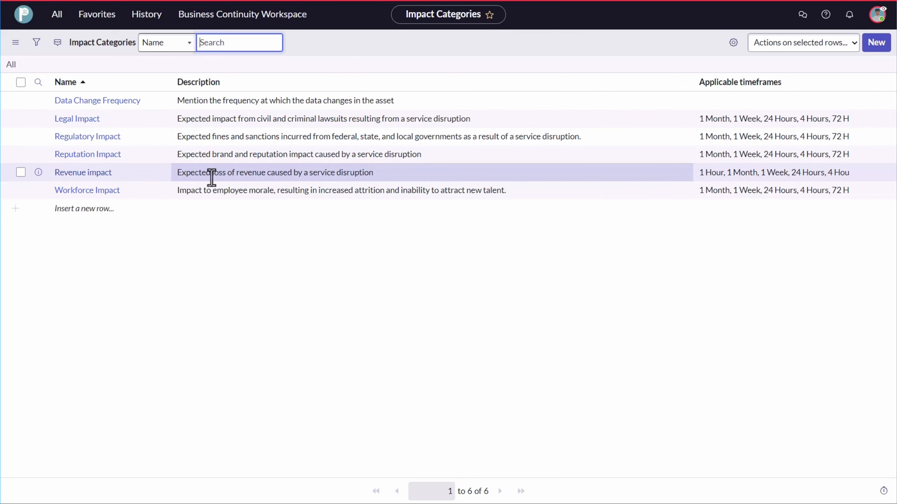
- Add 1 Hour and Immediately to the Regulatory Impact category's applicable timeframes and lock the timeframe selection
left_click(102, 137)
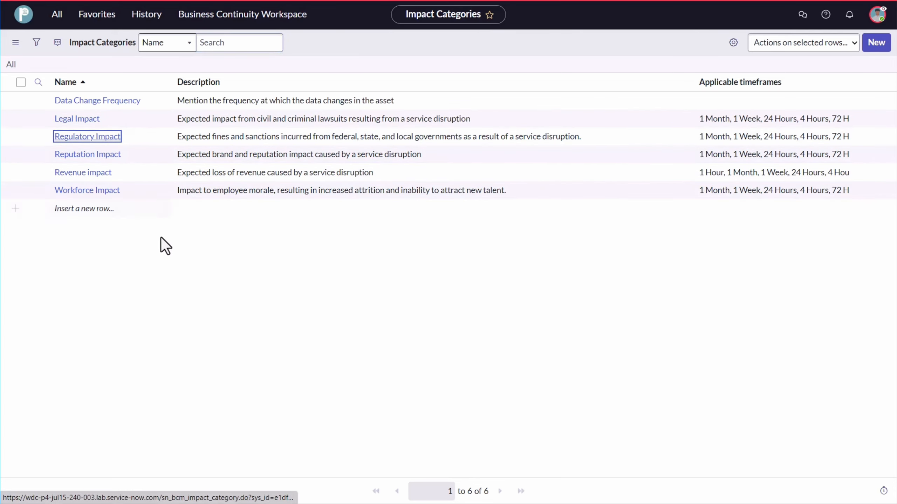
left_click(166, 119)
type("1 H")
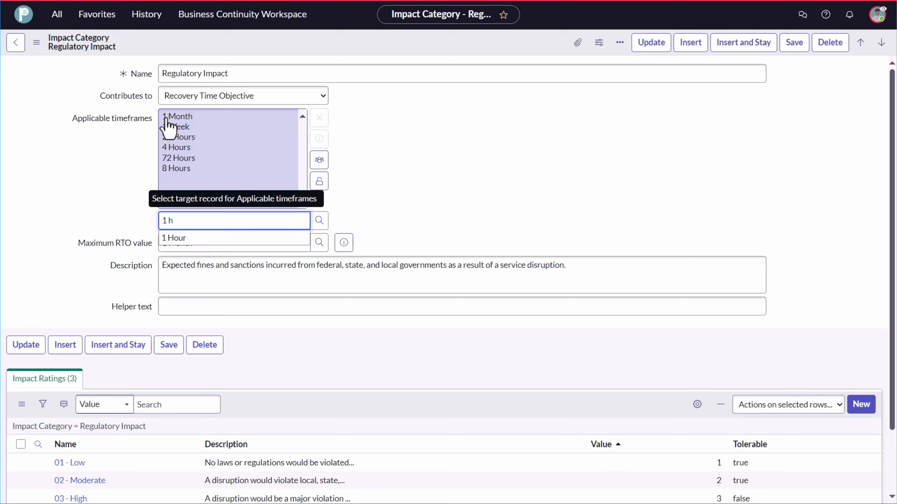
key("Return")
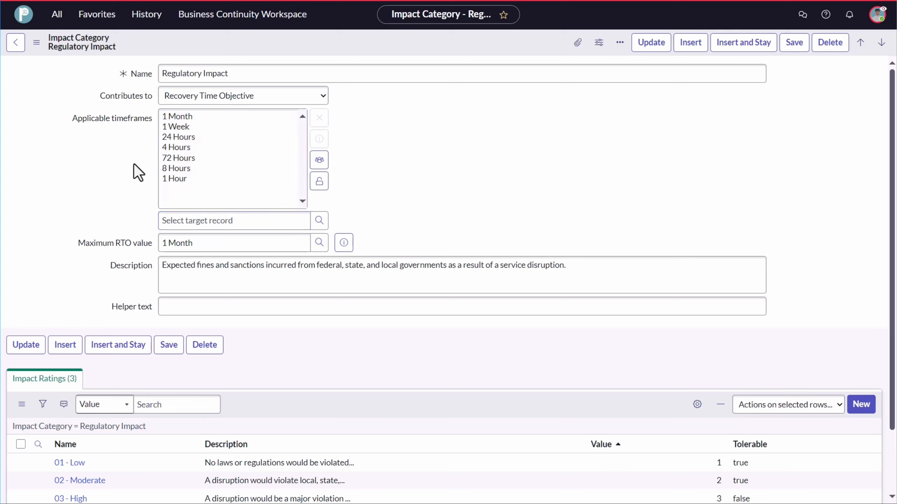
type("imm")
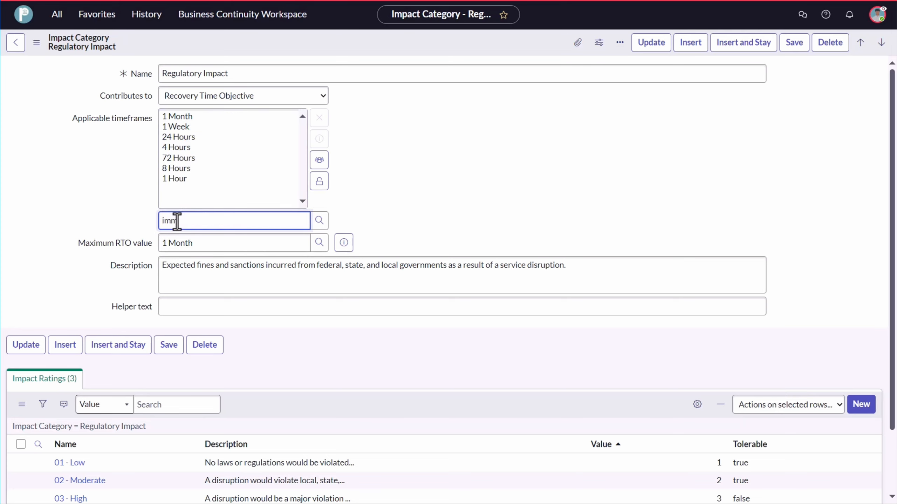
key("Return")
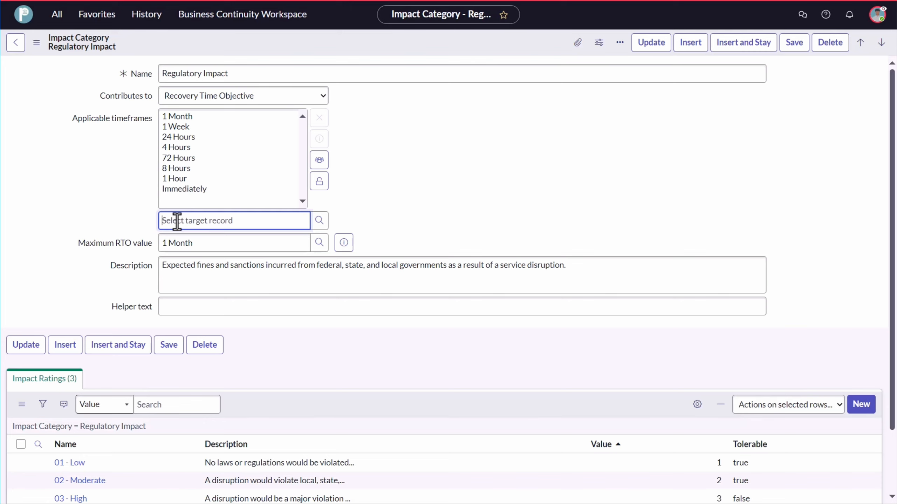
left_click(319, 181)
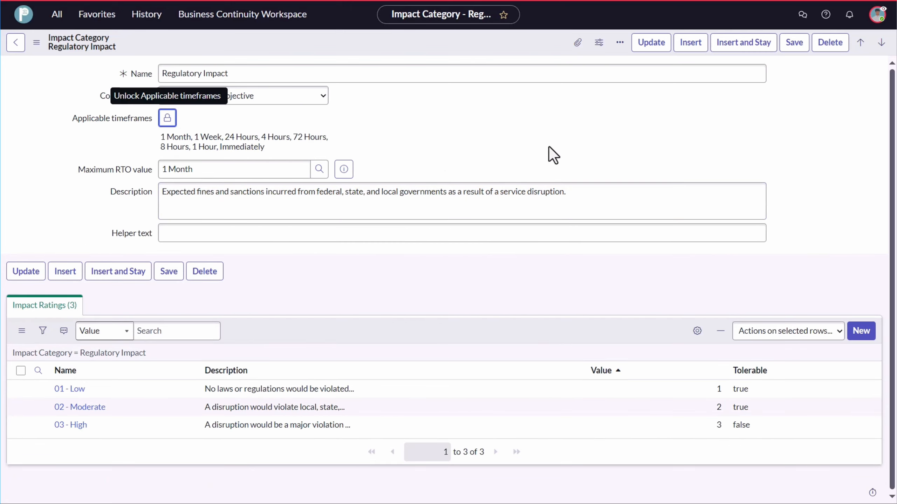
- Update the Regulatory Impact record, then add 1 Hour and Immediately to the Reputation Impact category's applicable timeframes and update it
left_click(644, 43)
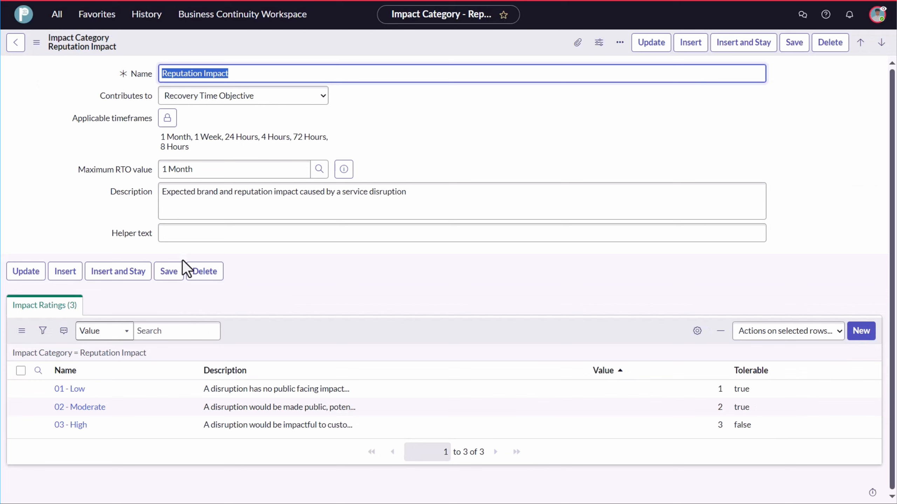
left_click(167, 120)
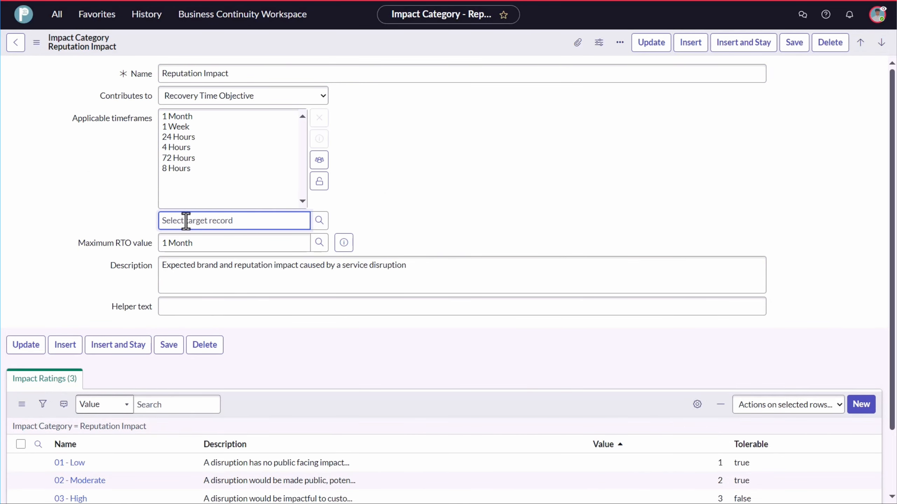
type("1 h")
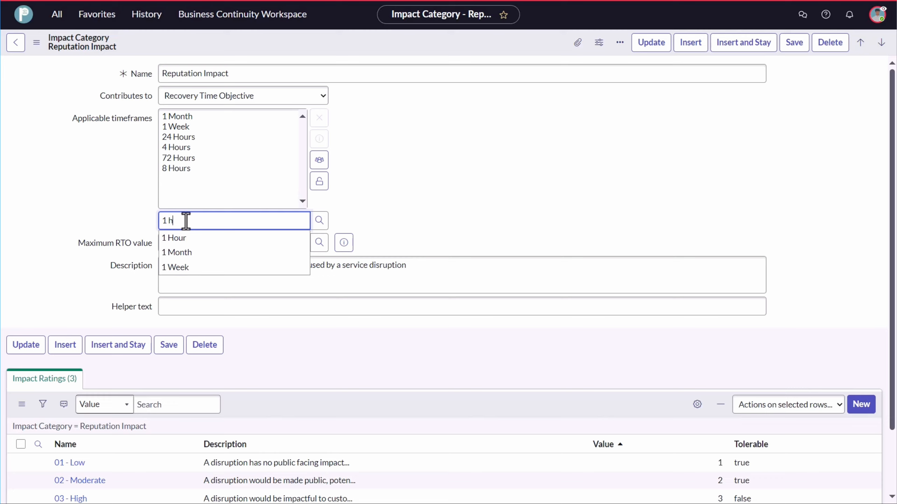
key("Return")
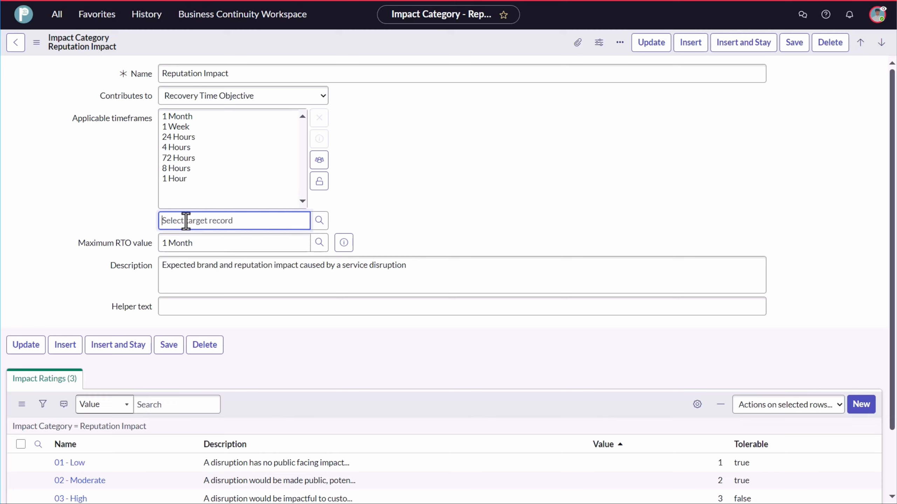
type("imm")
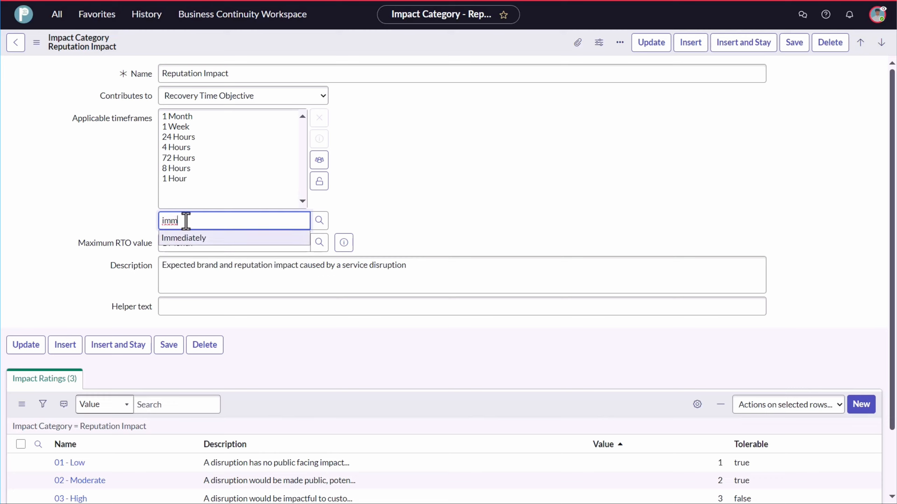
key("Return")
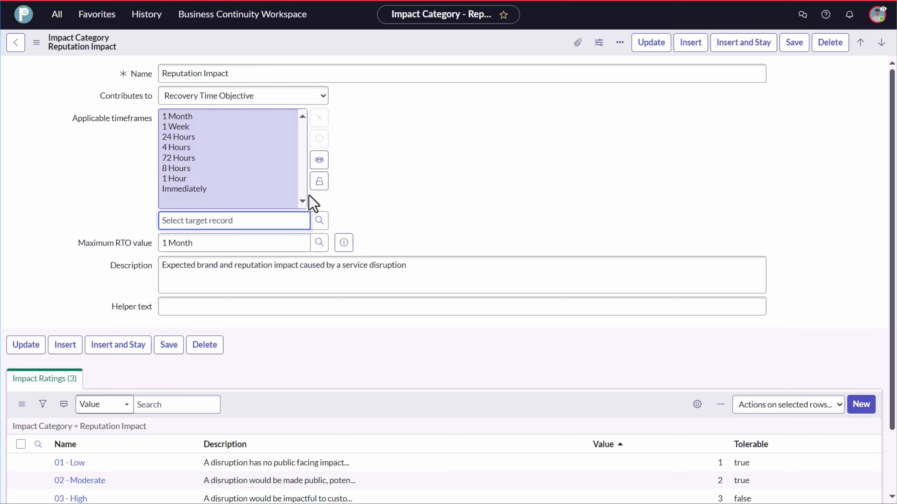
left_click(319, 182)
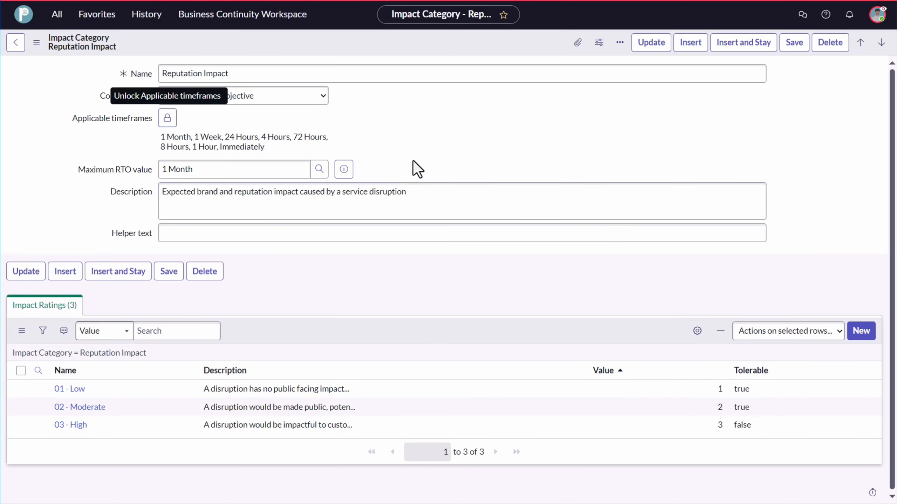
left_click(647, 49)
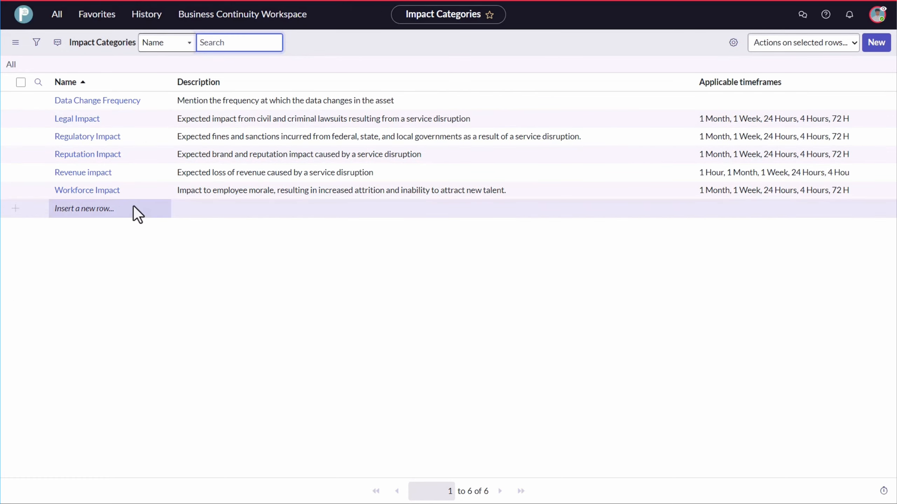
- Add 1 Hour and Immediately to the applicable timeframes of the Workforce Impact category and update the record
left_click(108, 190)
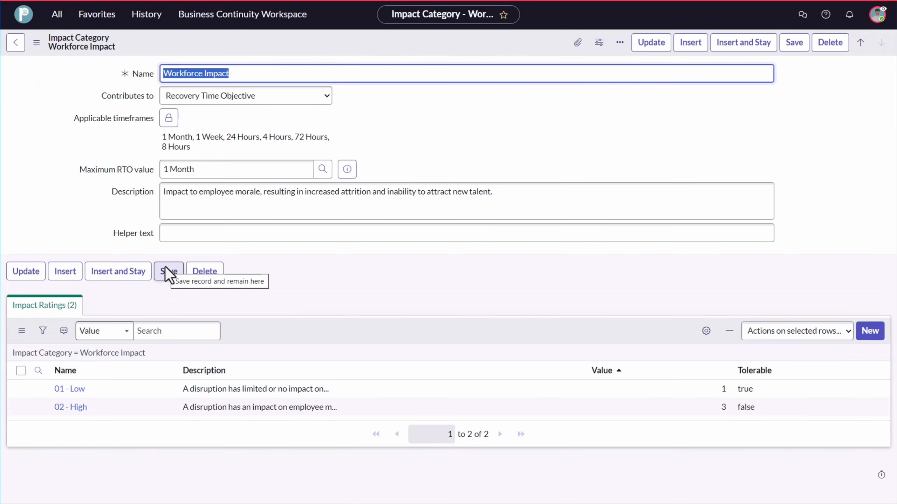
left_click(169, 119)
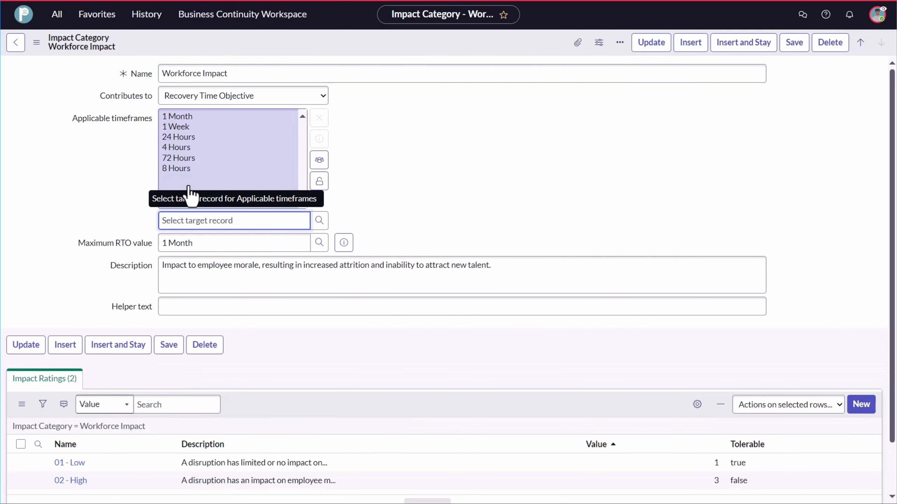
left_click(190, 220)
type("1 h")
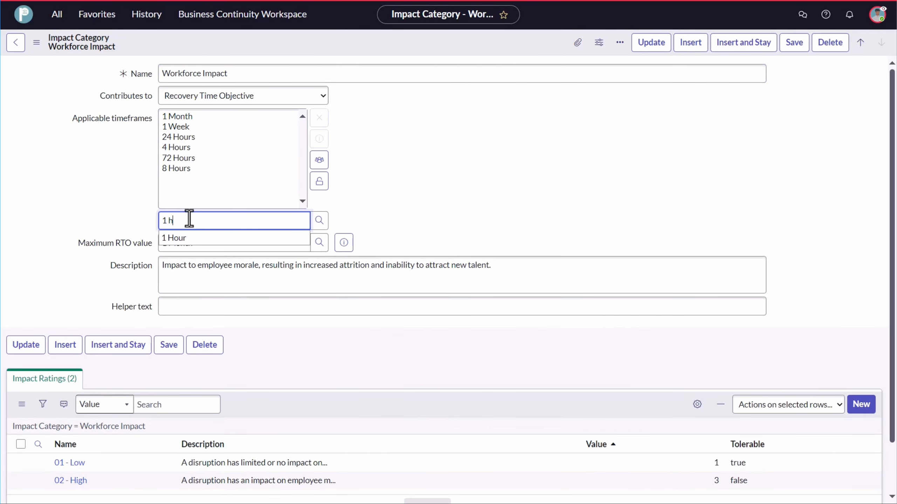
key("Down")
key("Return")
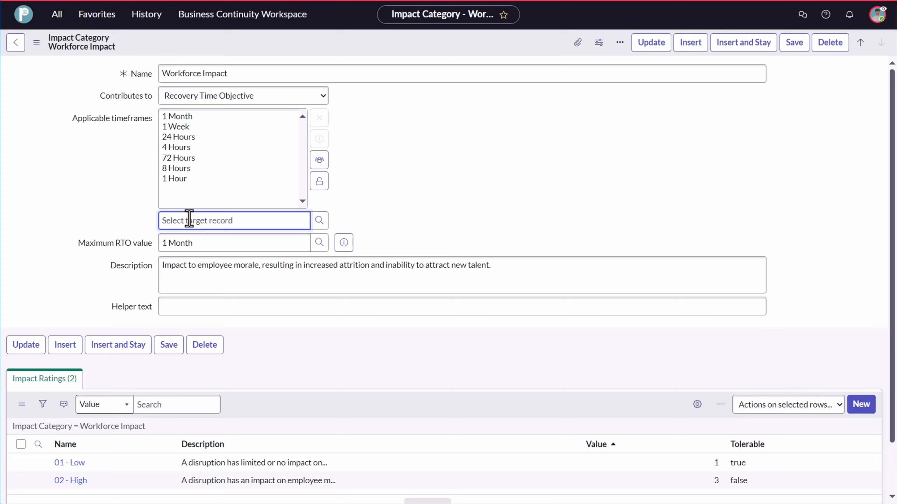
type("imm")
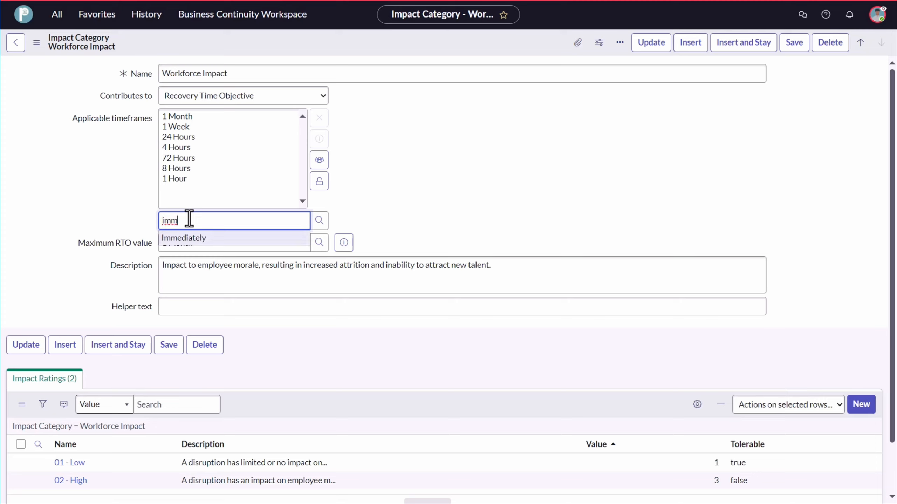
key("Down")
key("Return")
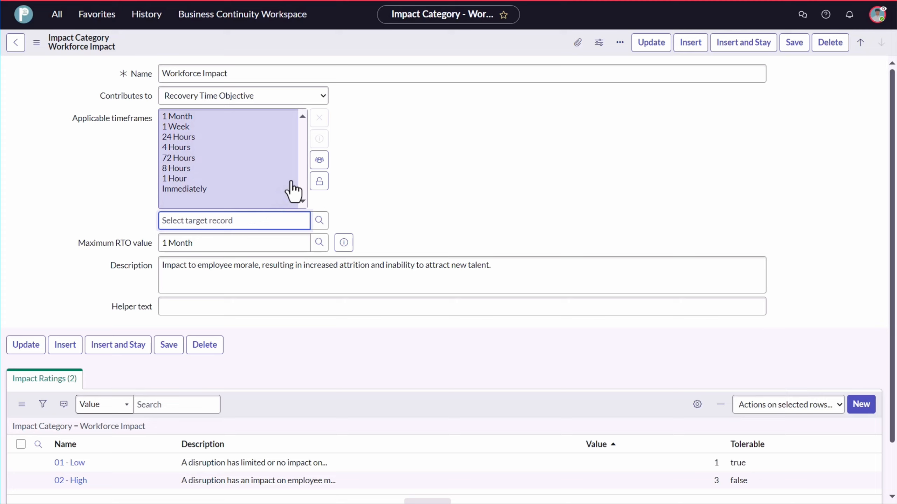
left_click(319, 182)
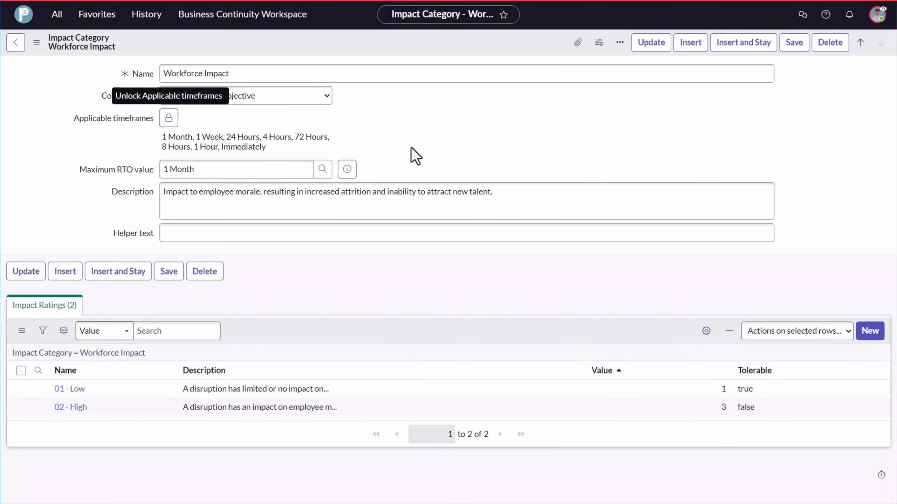
left_click(651, 42)
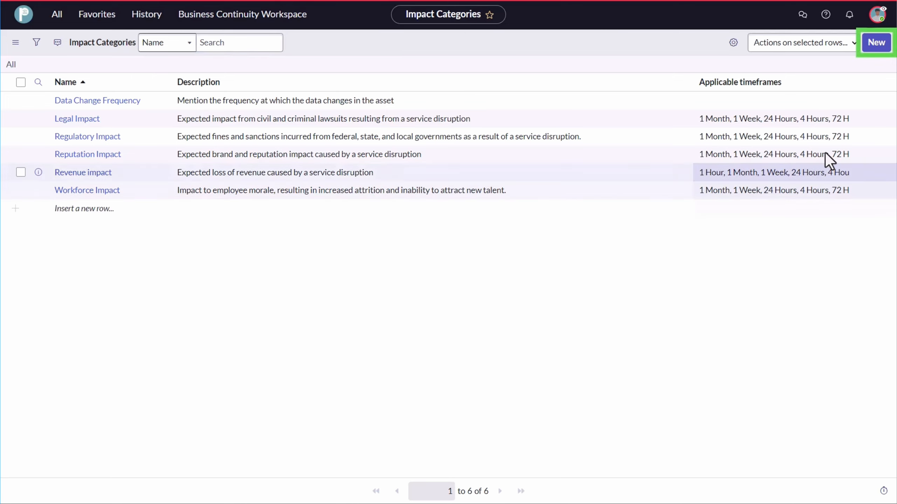
- Save a new impact category "Data Value" contributing to Recovery Point Objective, described as "Mention the value of data in terms of impact on the business."
left_click(877, 42)
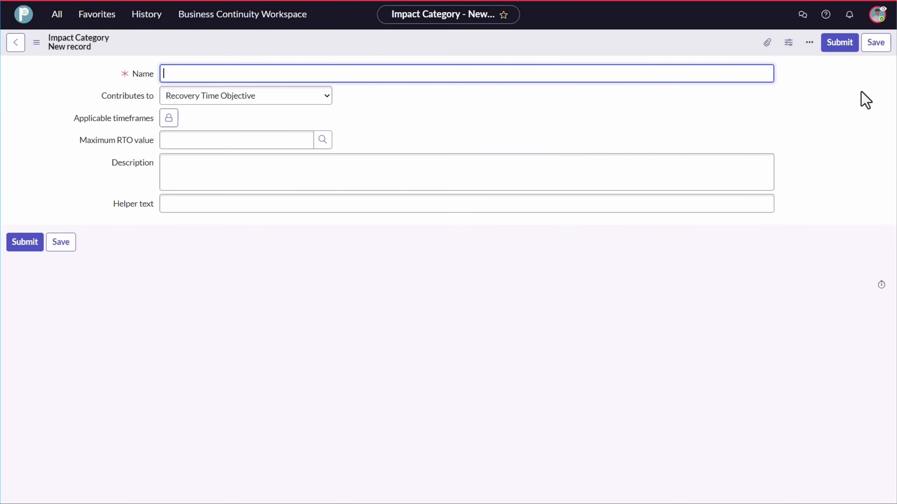
type("Data Value")
left_click(327, 99)
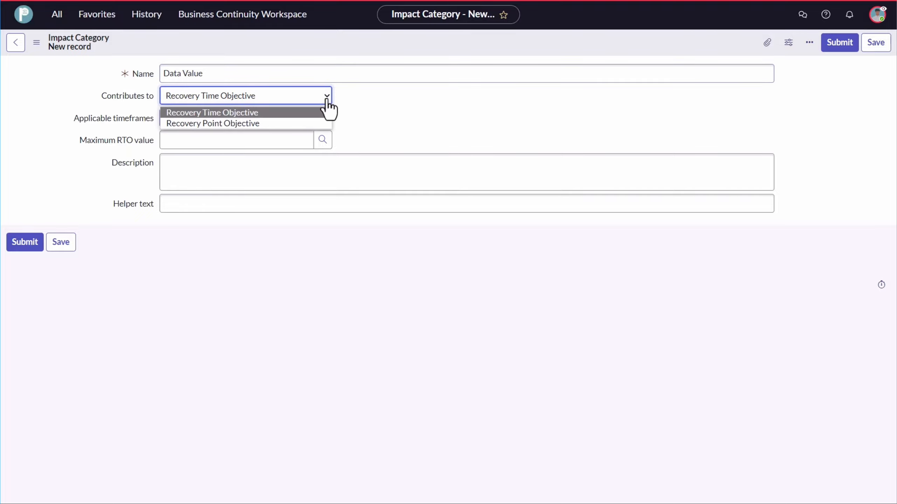
left_click(298, 124)
left_click(372, 143)
type("M")
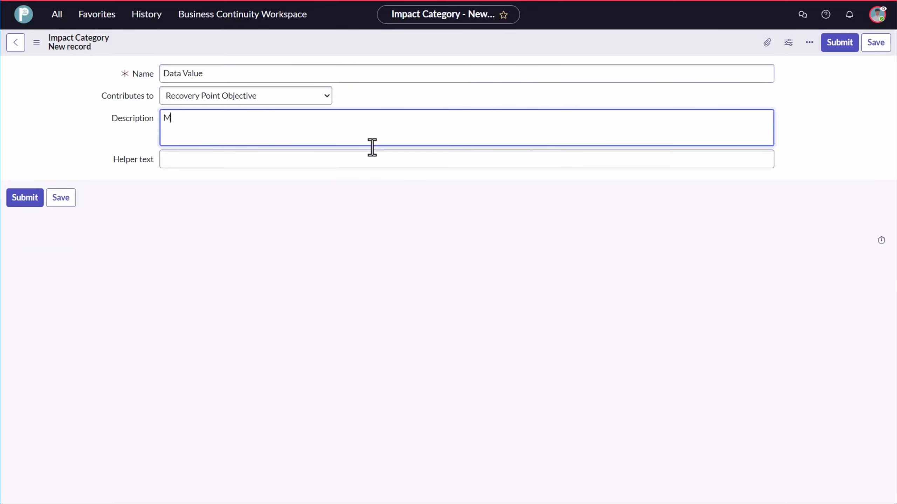
type("ention the value of data in terms of impact on the business.")
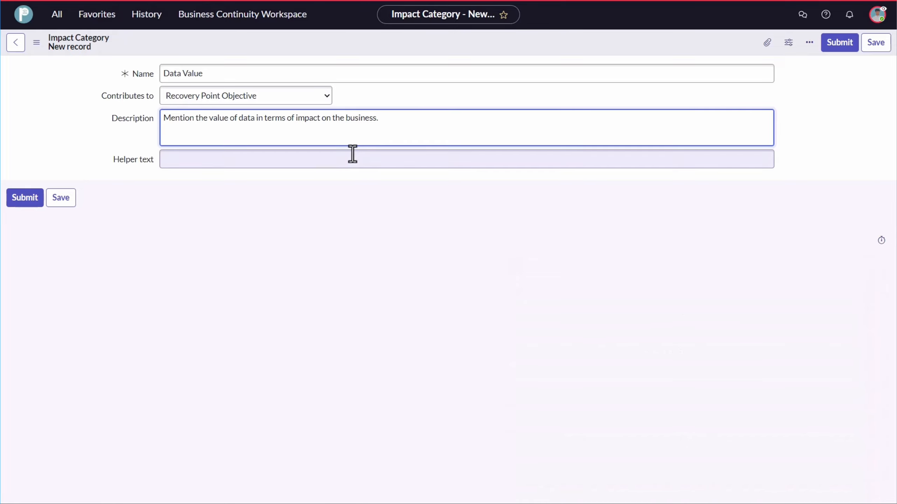
left_click(62, 198)
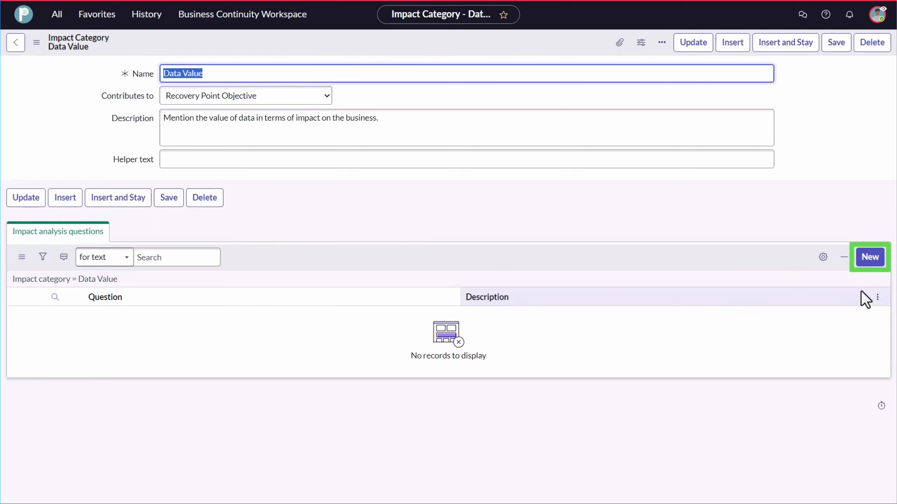
- Save a Data Value question "What is the value of the data?" with order 1, description "Menton the value of the data stored in the asset."
left_click(870, 261)
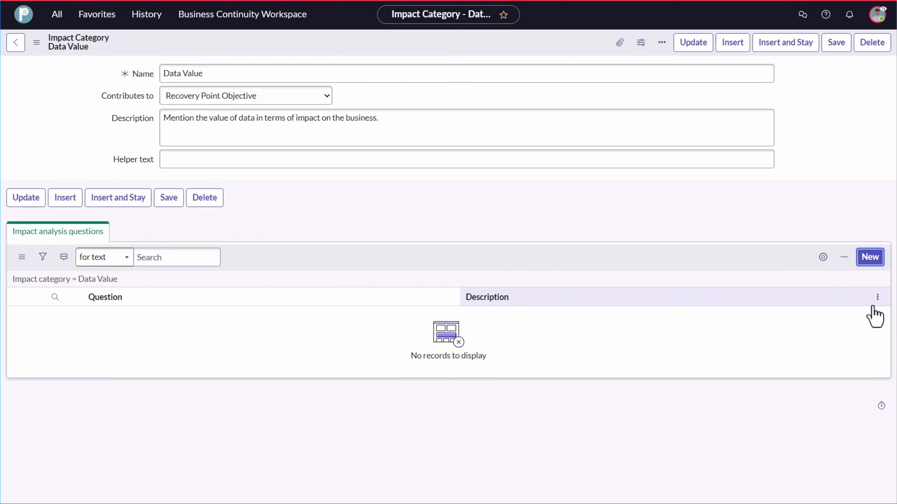
type("W")
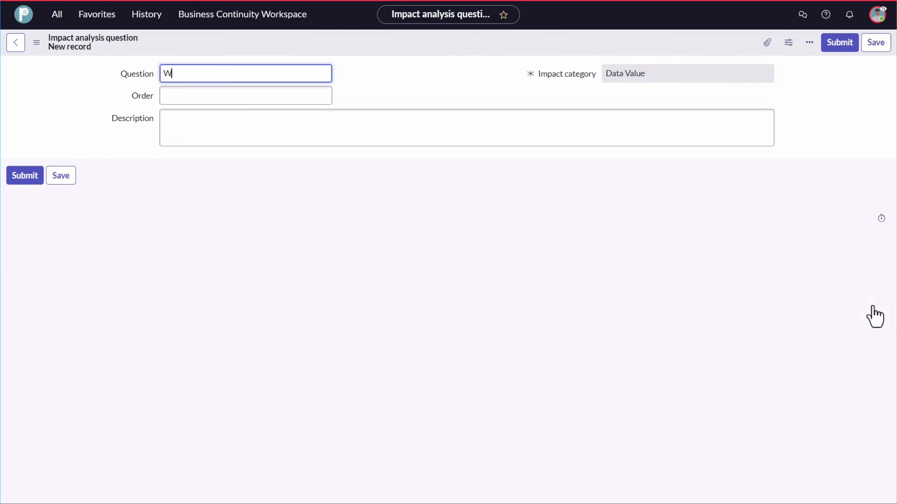
type("hat is the value of the data?")
key("Tab")
type("1")
key("Tab")
key("Tab")
type("Menton the value of the data stored in the asset.")
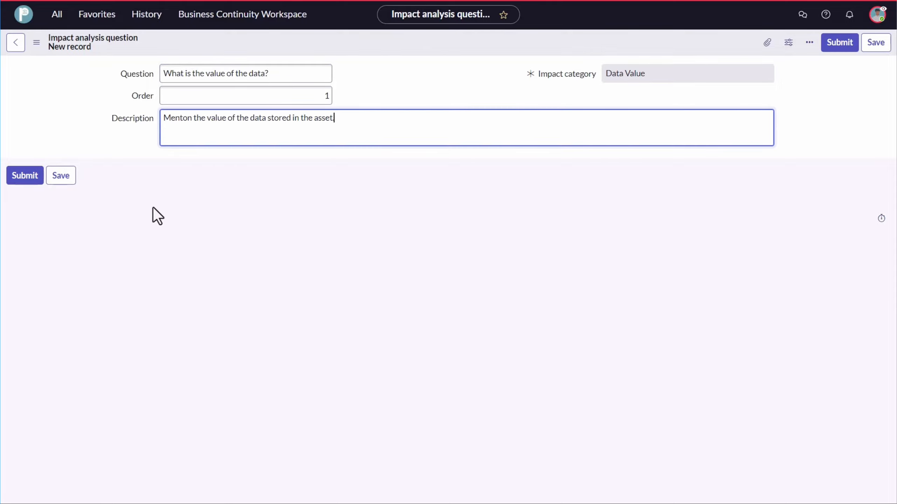
left_click(60, 175)
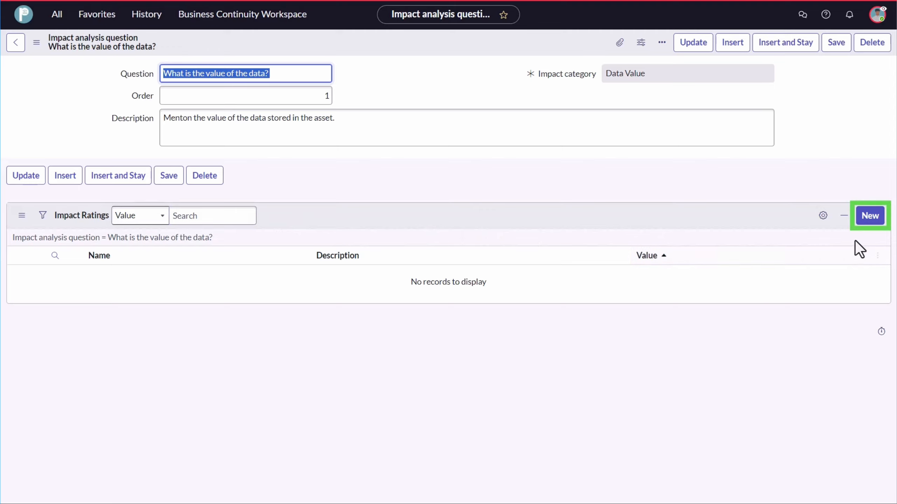
- Submit a "Low" impact rating for the question with value 10 and description "The asset has stored data and the value is Low."
left_click(867, 228)
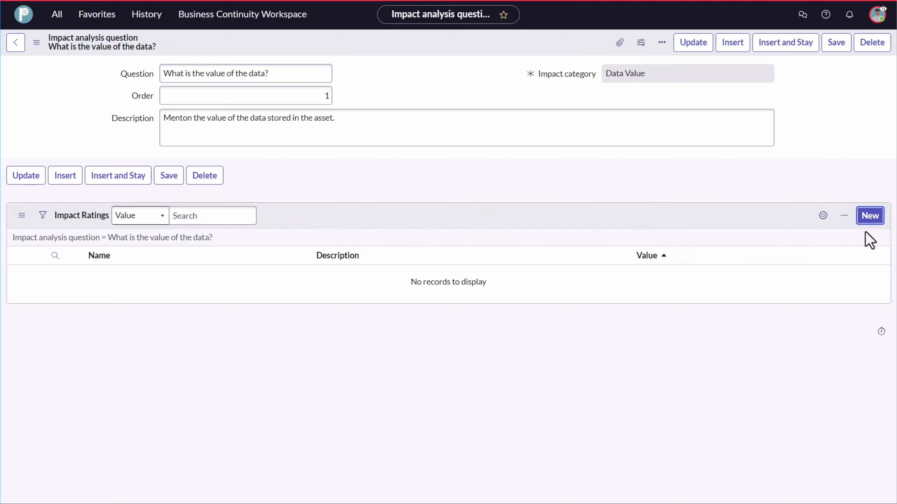
type("Low")
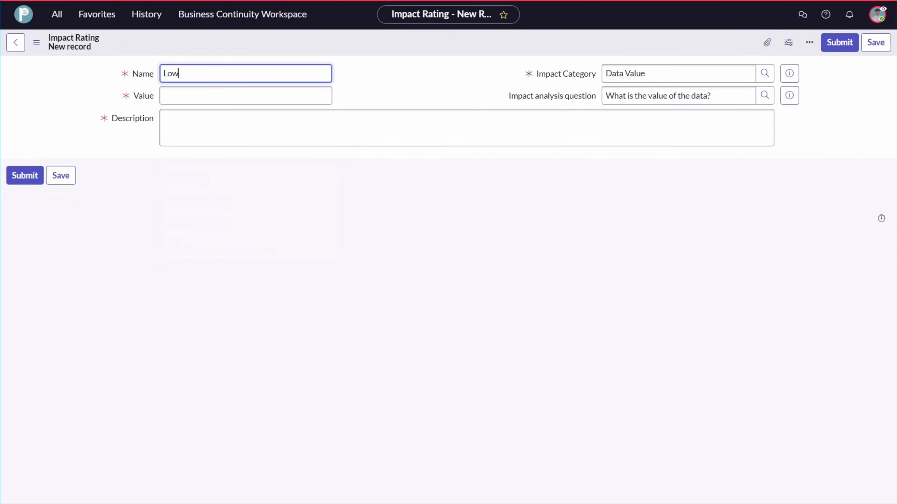
key("Tab")
type("10")
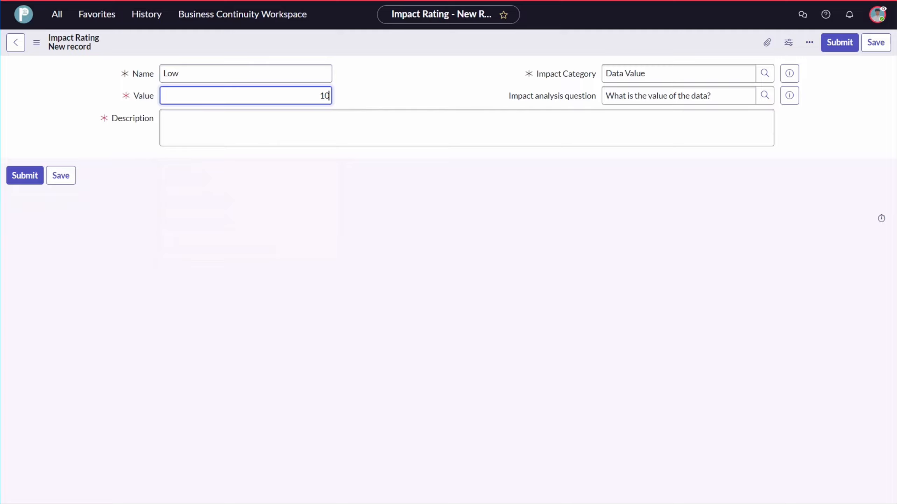
key("Tab")
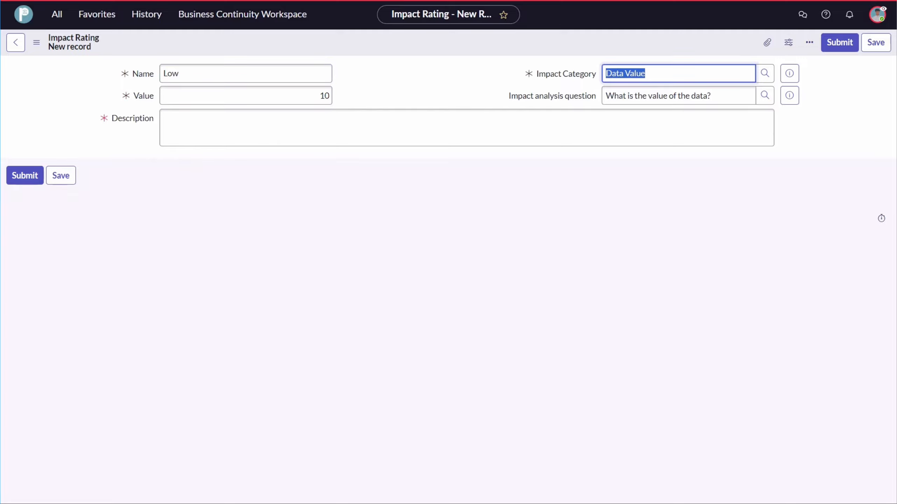
key("Tab")
key("Tab")
type("The asset has ")
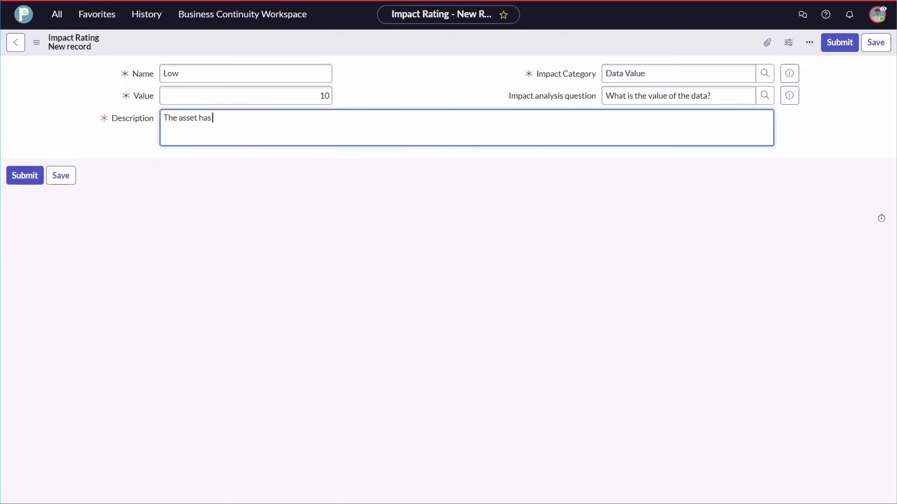
type("stored data and the value is Low.")
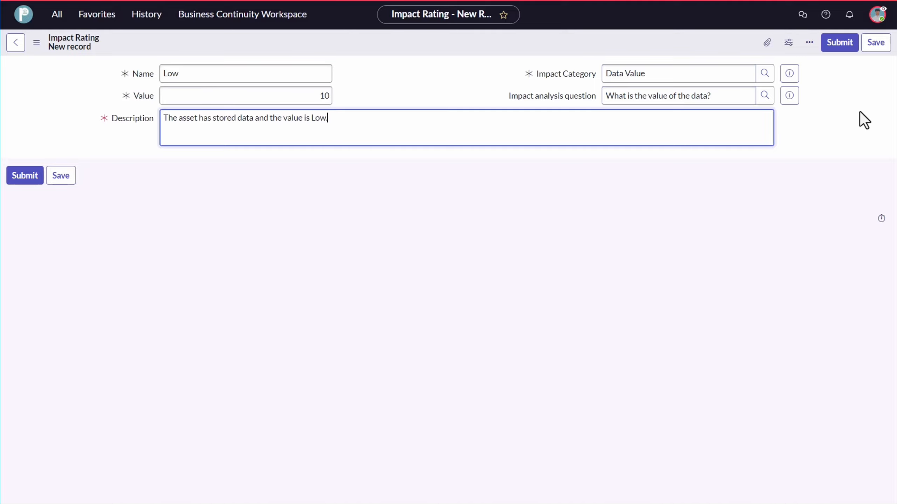
left_click(838, 47)
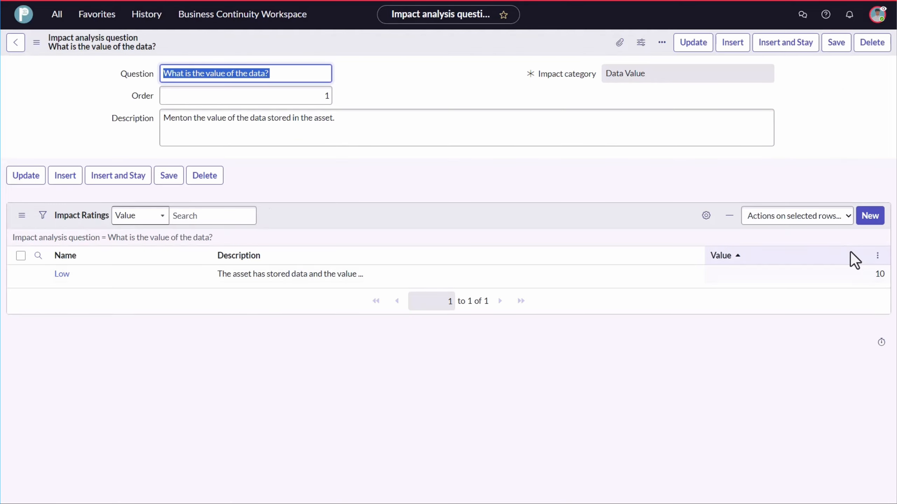
- Submit a "Medium" impact rating for the question with value 20 and description "The asset has stored data and the value is Medium."
left_click(870, 221)
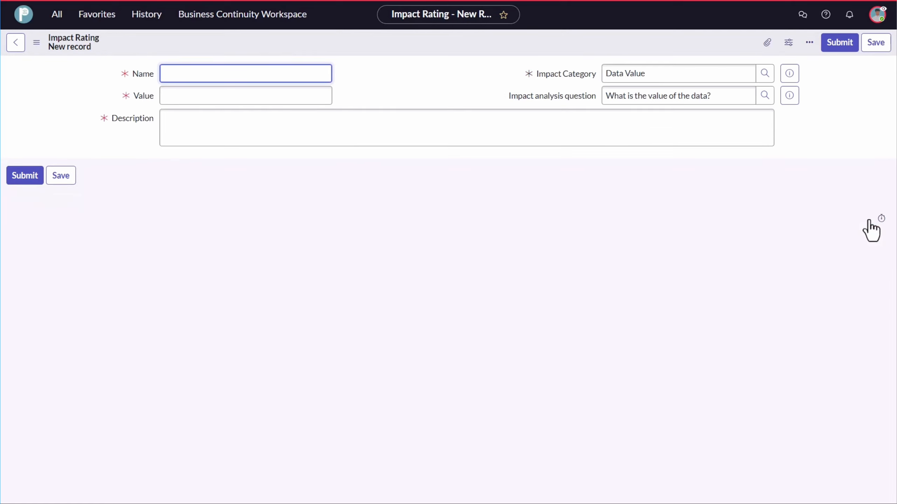
type("Medium")
key("Tab")
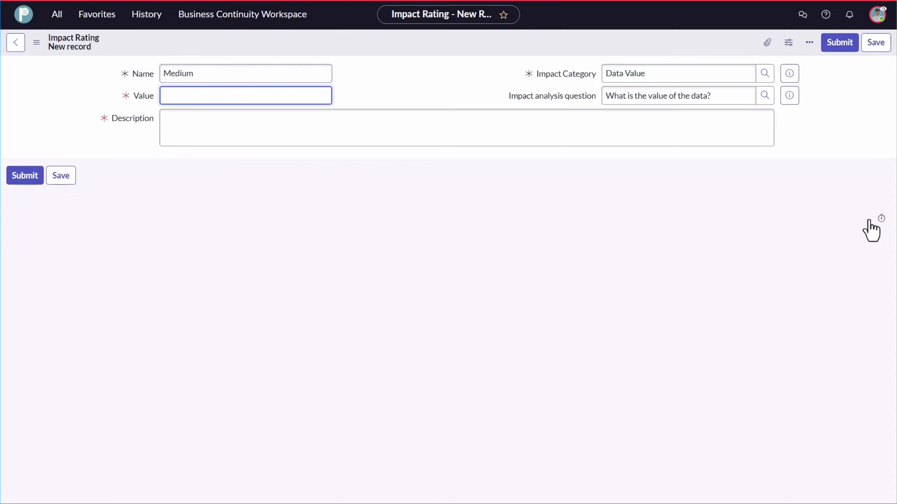
type("20")
key("Tab")
key("Tab")
key("Tab")
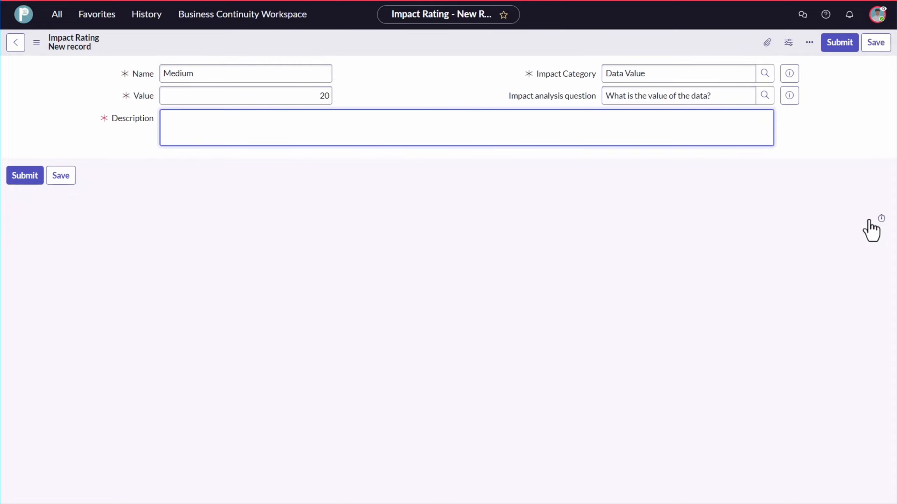
type("The asset has stored dat")
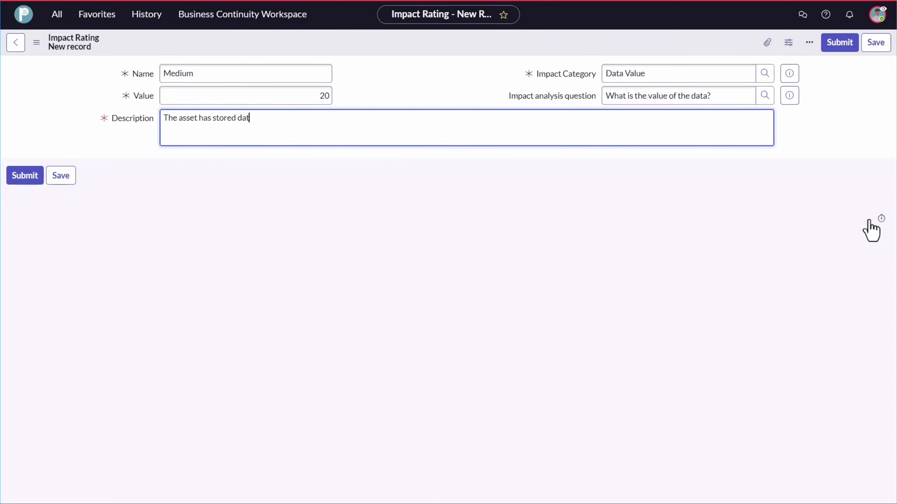
type("a and the value is Medium.")
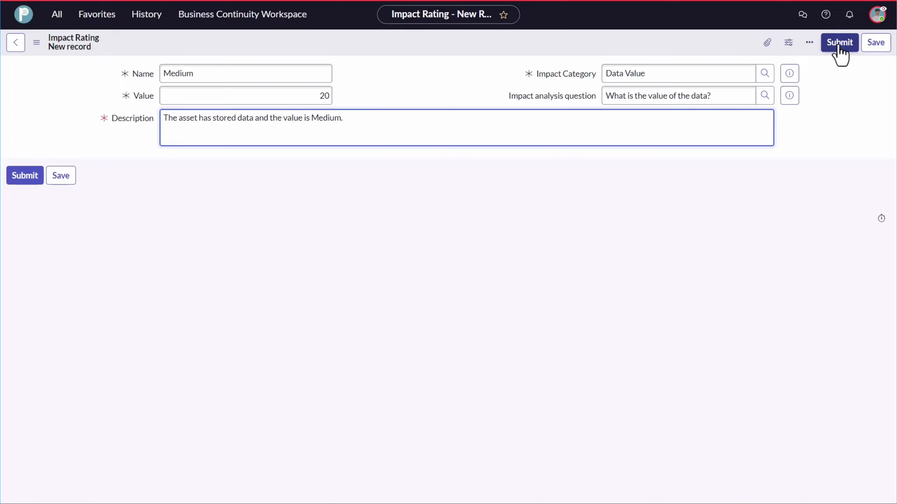
left_click(839, 45)
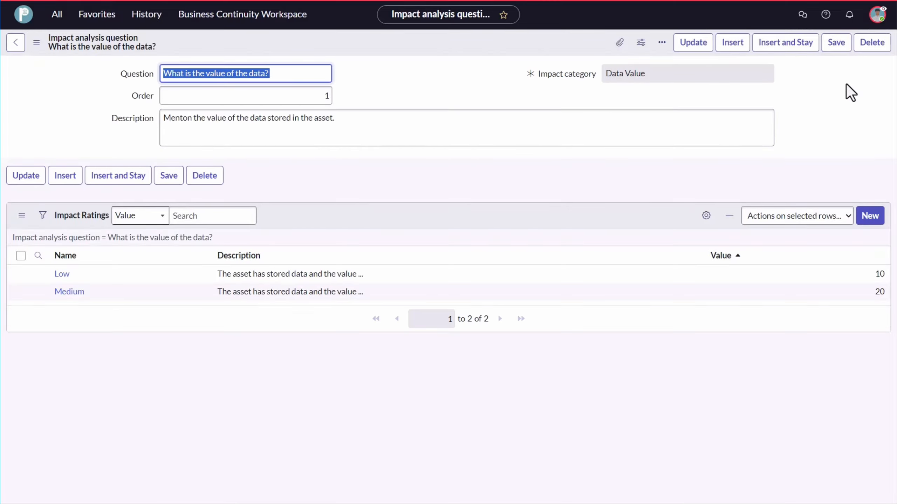
- Submit a "High" rating with value 30 and description "The asset has stored data and the value is High.", and update the question and category
left_click(866, 216)
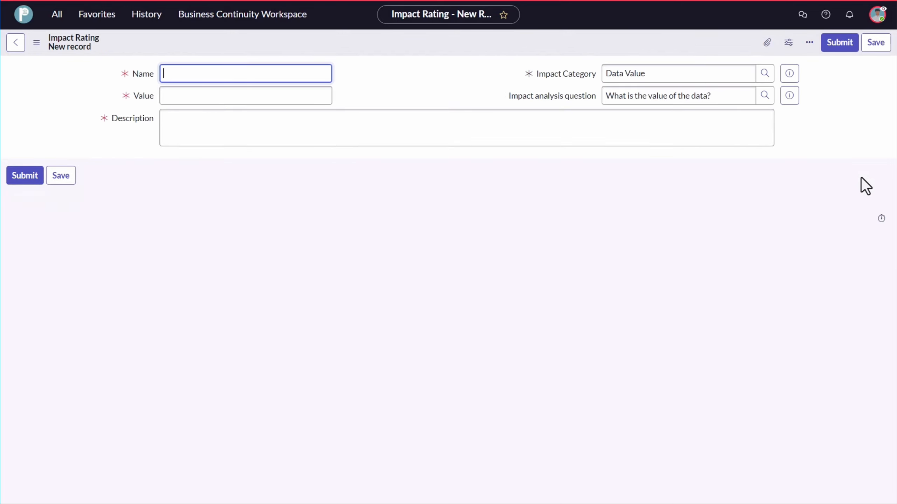
type("High")
key("Tab")
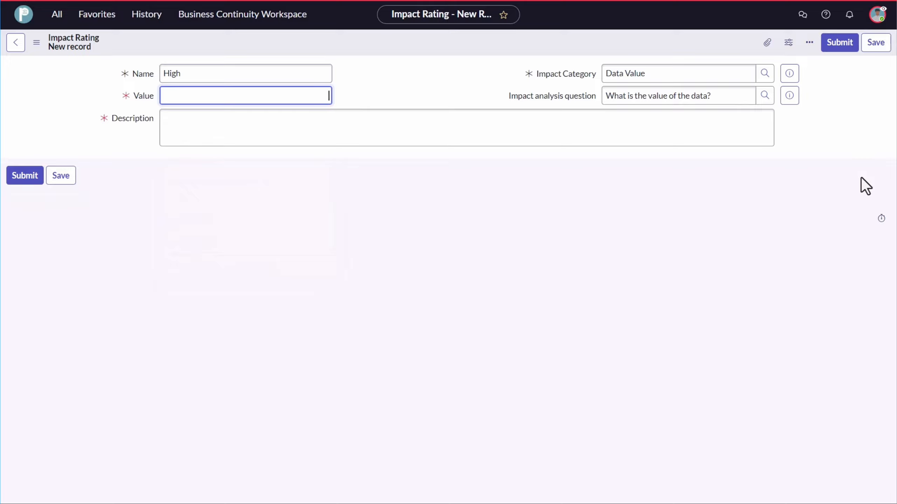
type("30")
left_click(603, 138)
type("The asset has stored data and the value is High.")
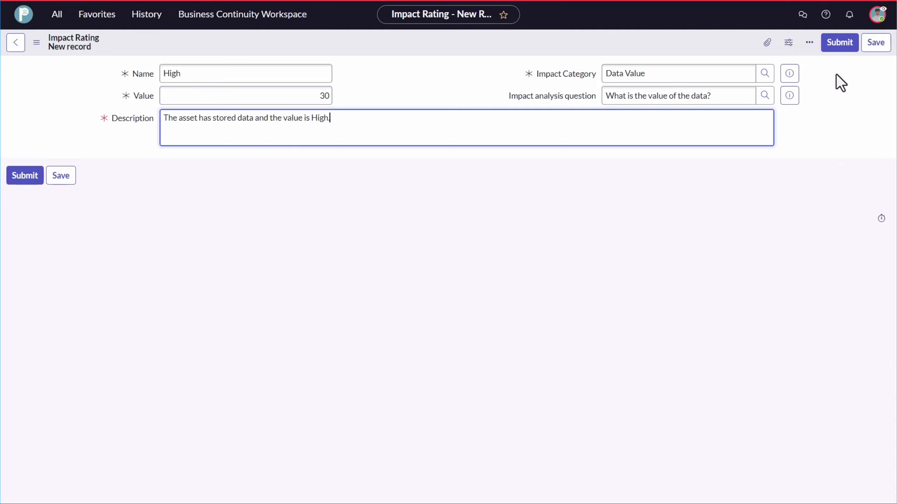
left_click(835, 50)
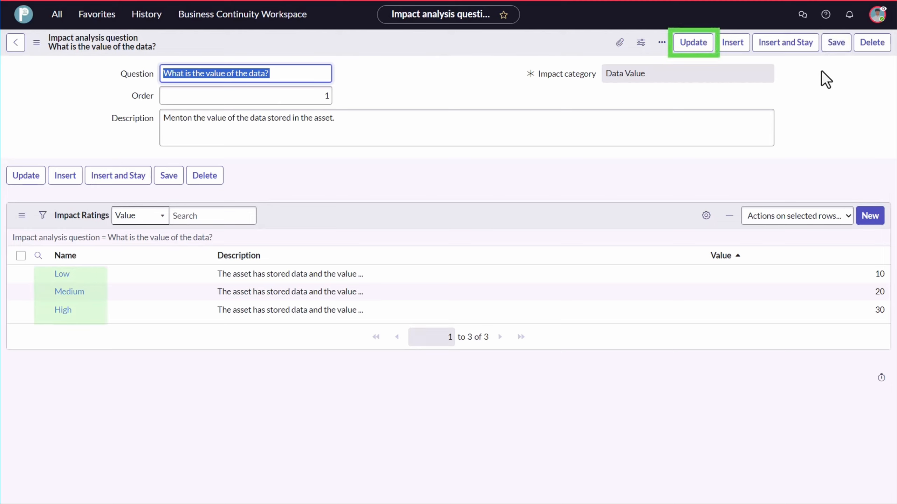
left_click(692, 48)
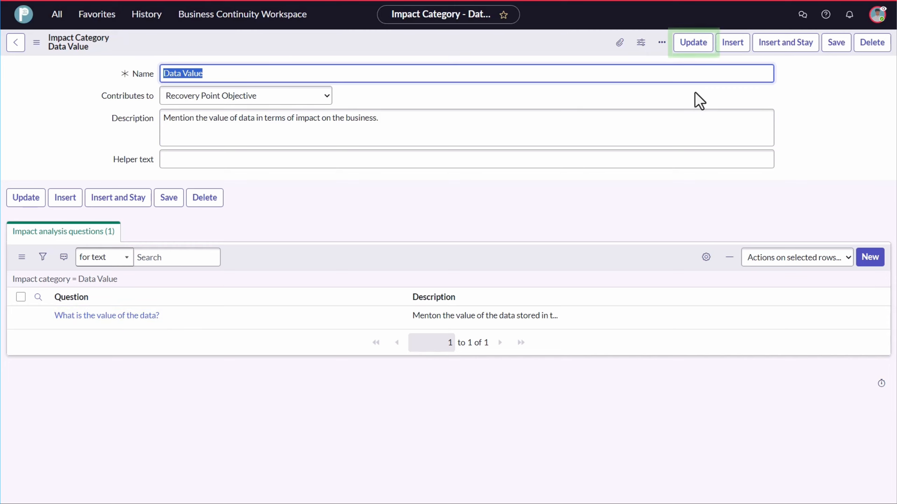
left_click(693, 45)
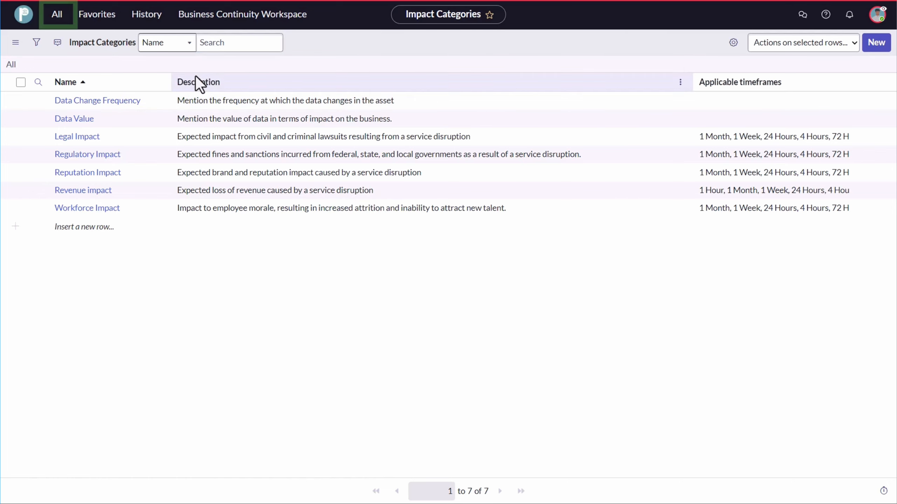
- Find the BIA Templates under BIA Configuration and start a new template record
left_click(58, 18)
left_click(53, 46)
type("BIA")
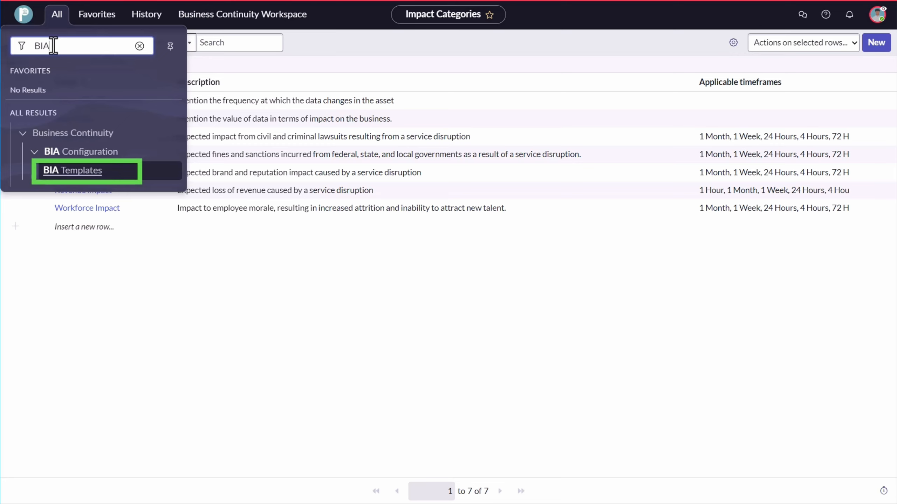
left_click(77, 170)
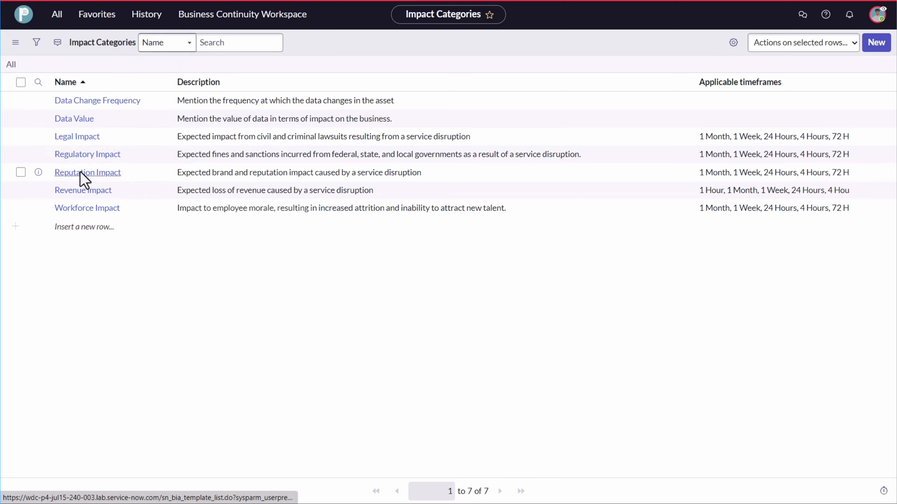
left_click(875, 45)
- Name the template "Data Center Analysis Template" and describe it as "Use this template to complete the technology impact analysis on data centers"
type("Da")
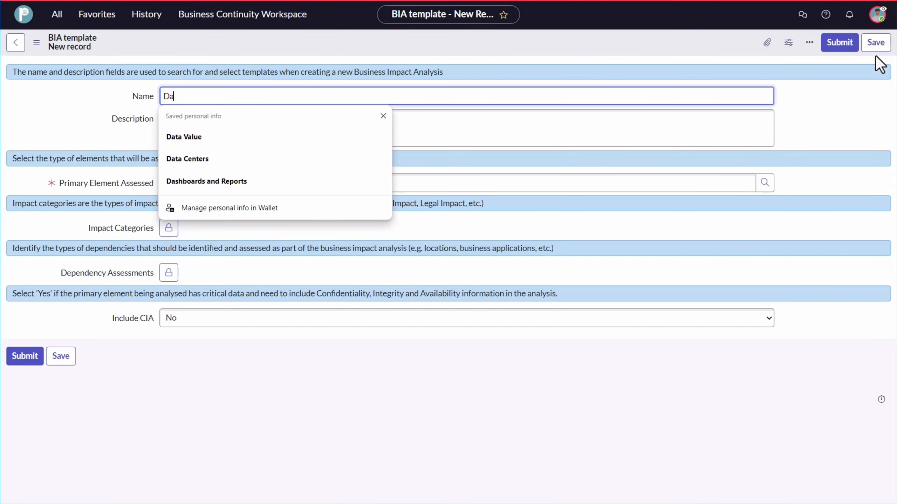
type("ta Centers A")
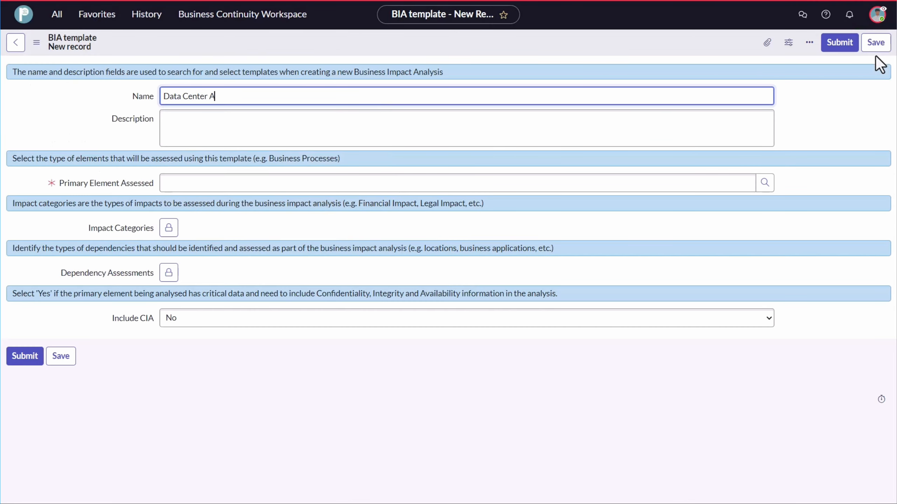
type("nalysis Template")
left_click(231, 123)
type("Use this templa")
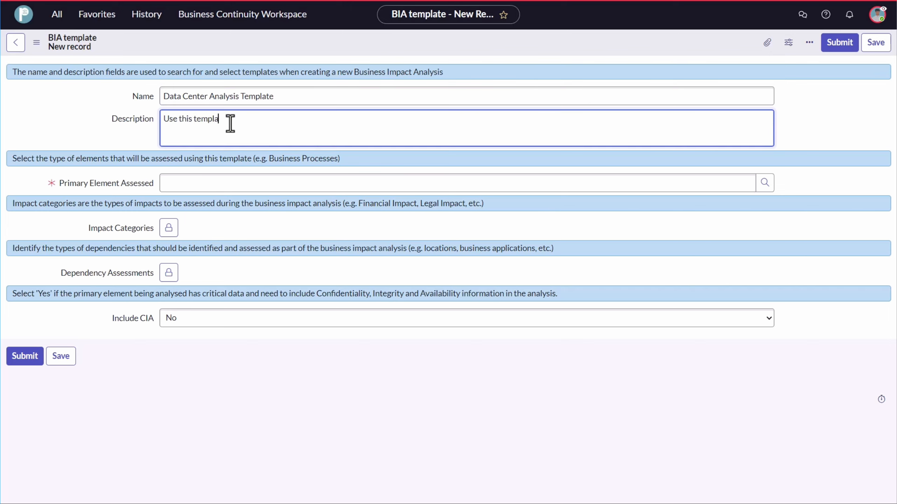
type("te to complete the technology ")
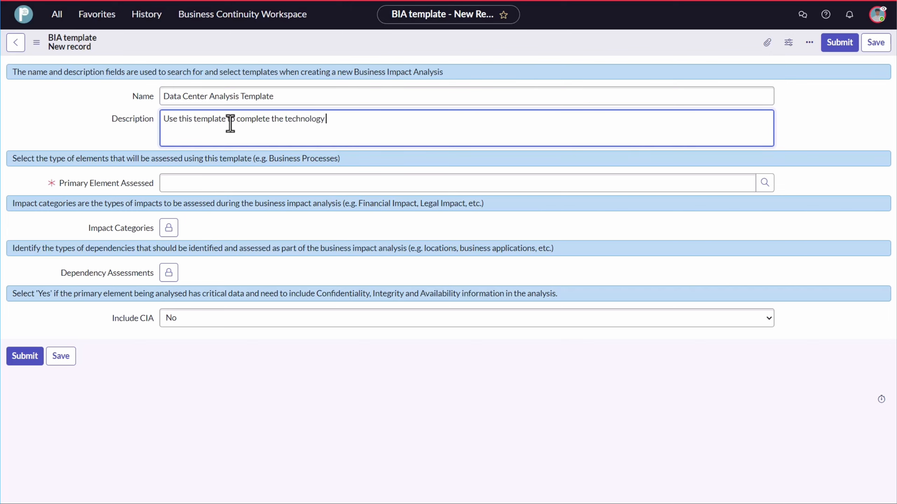
type("impact analysis on data centers")
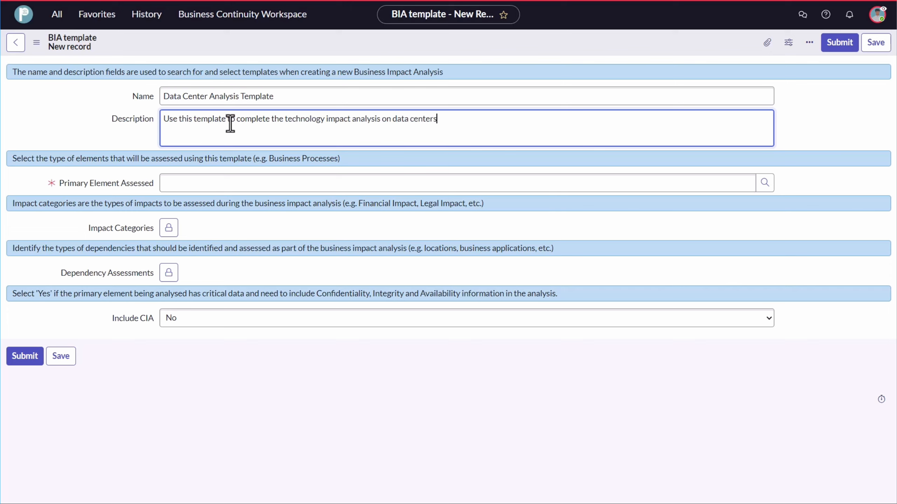
- Set the template's Primary Element Assessed to Data Centers
key("Tab")
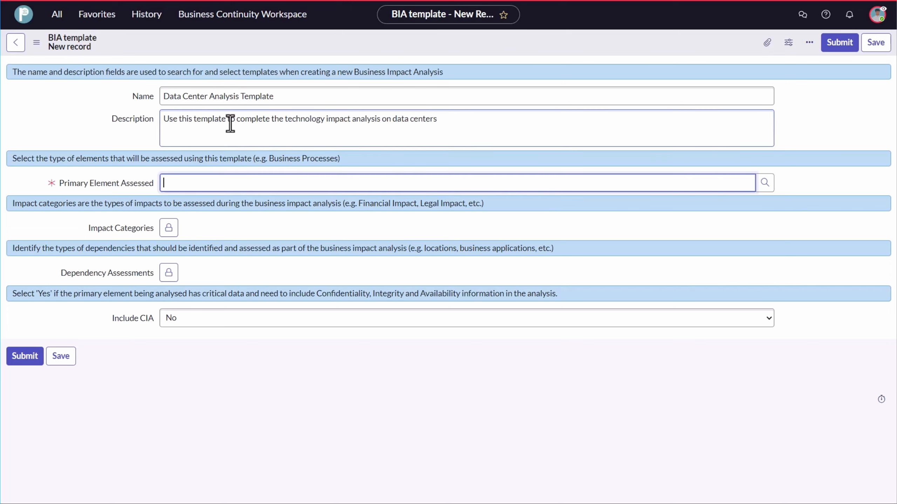
type("Da")
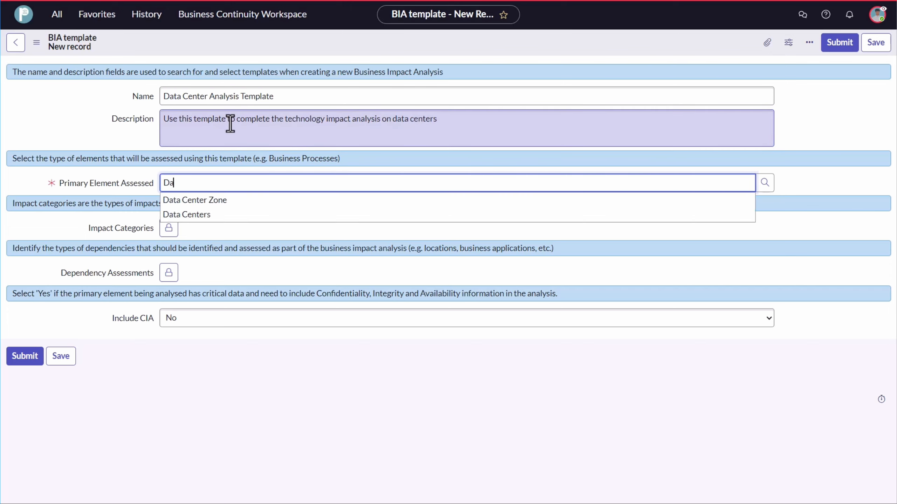
key("Down")
key("Down")
key("Return")
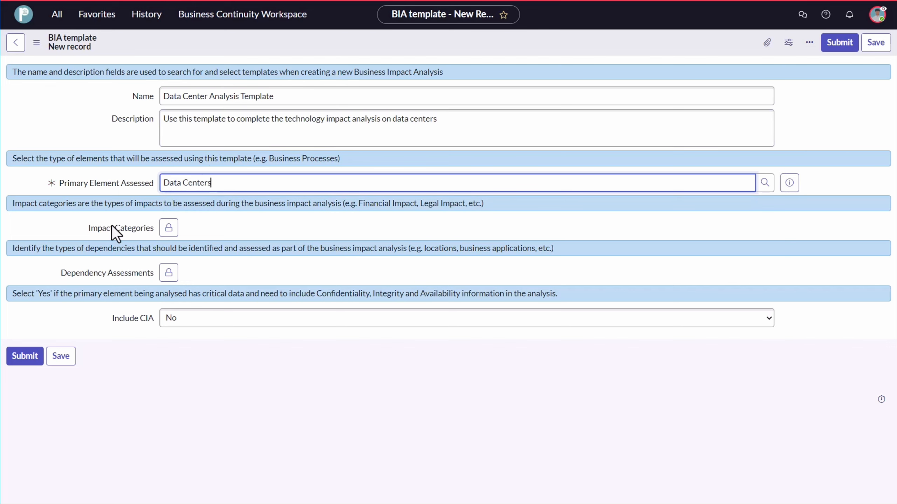
- Add Revenue impact, Regulatory Impact and Reputation Impact to the template's impact categories
left_click(169, 228)
type("Reve")
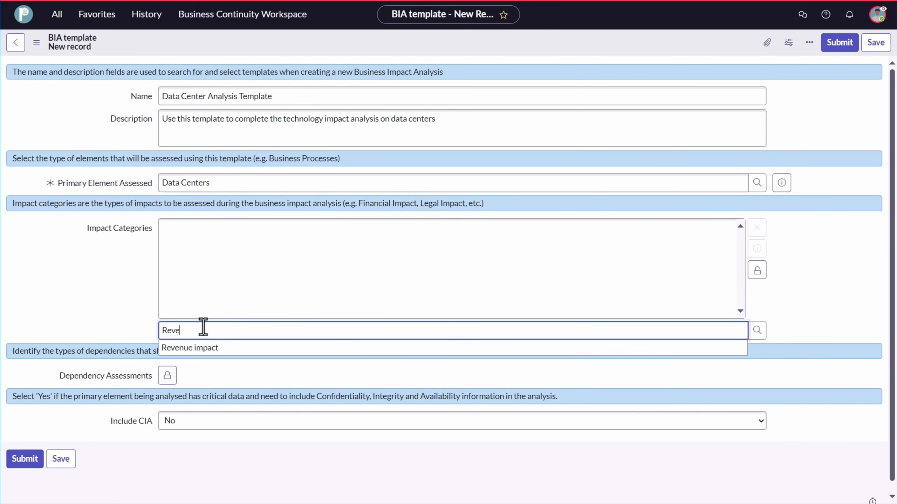
key("Down")
key("Return")
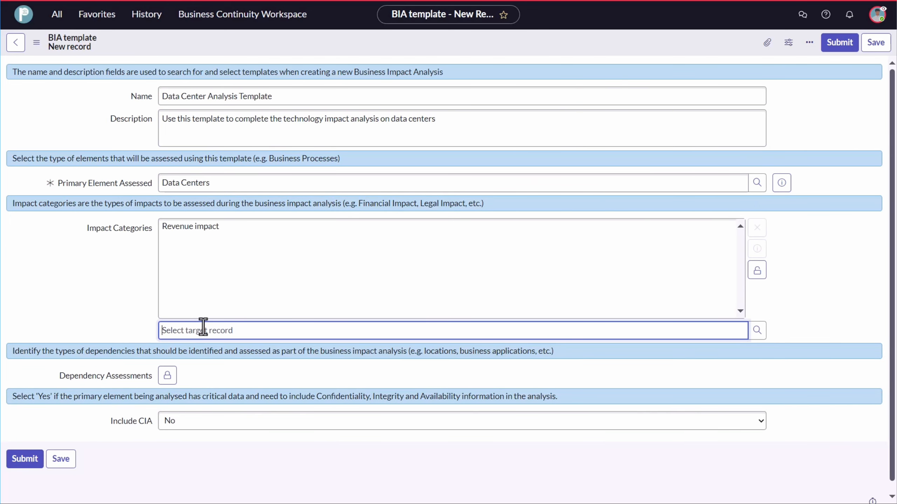
type("reg")
key("Down")
key("Return")
type("repu")
key("Down")
key("Return")
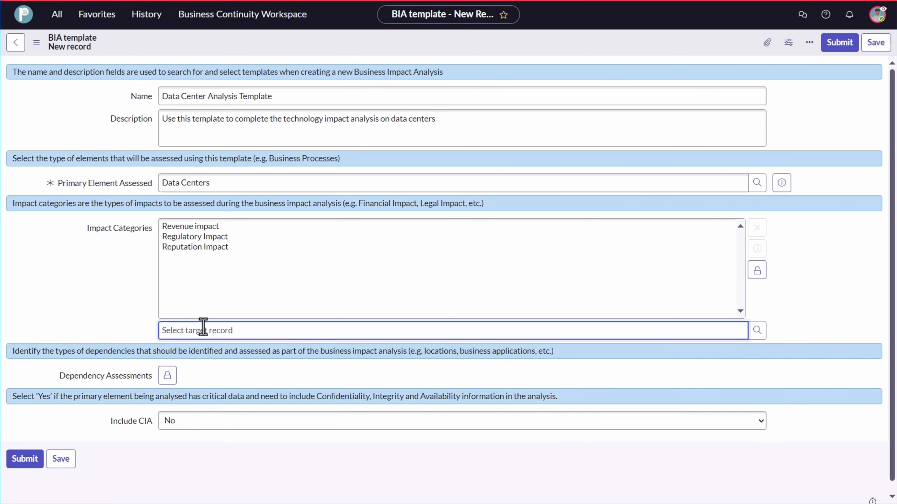
- Add Data Change Frequency and Data Value to the template's impact categories and lock the list
type("data")
key("Down")
key("Return")
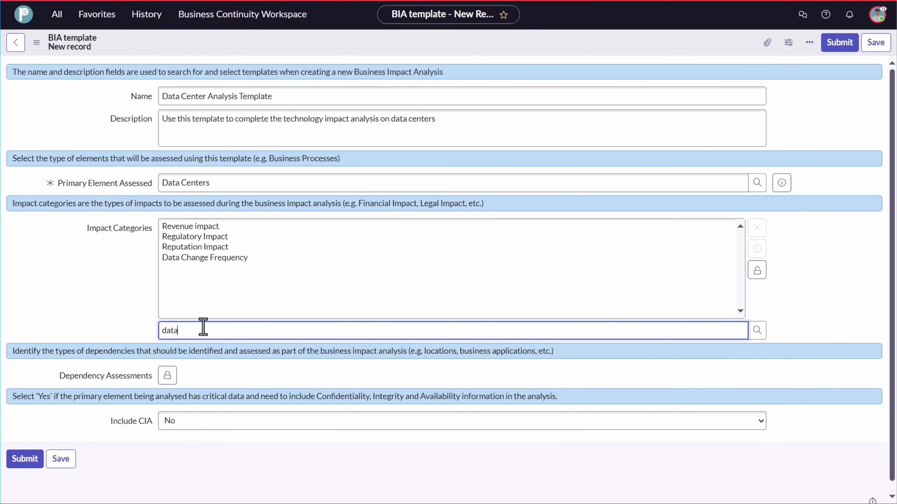
key("Down")
key("Down")
key("Return")
left_click(757, 272)
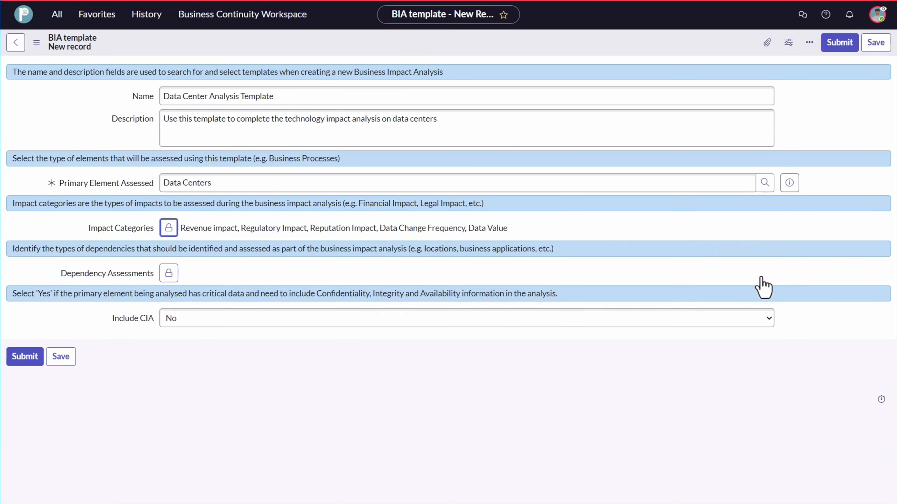
- Add Locations, Hardware, Vendors and Data Centers to the template's dependency assessments and lock the list
left_click(168, 272)
type("loca")
key("Return")
type("Hardwa")
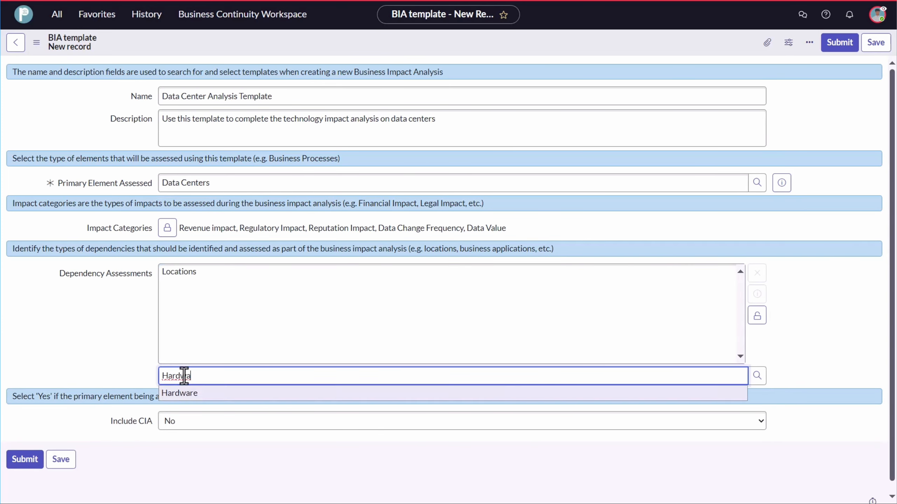
key("Return")
type("Vend")
key("Return")
type("Data")
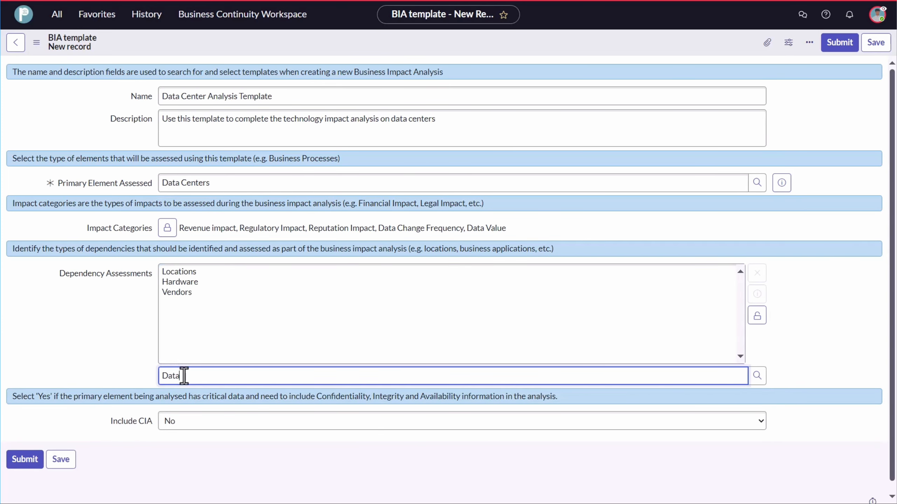
key("Down")
key("Down")
key("Return")
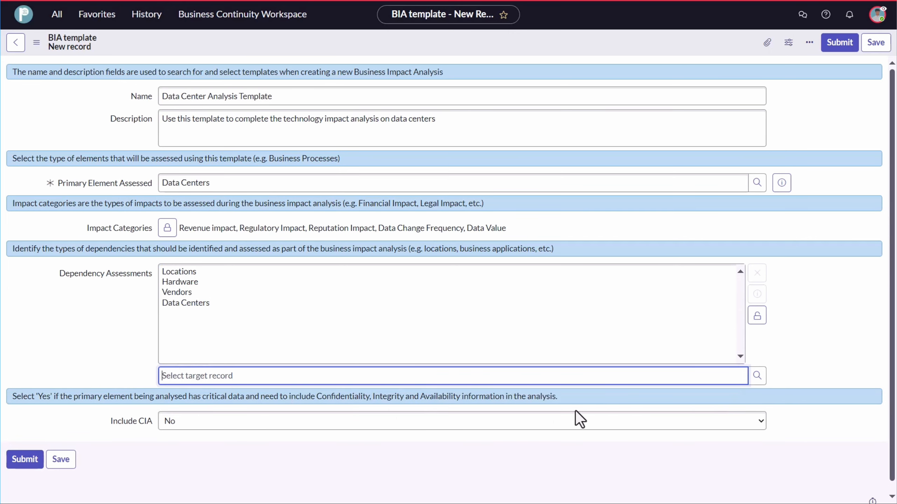
left_click(757, 317)
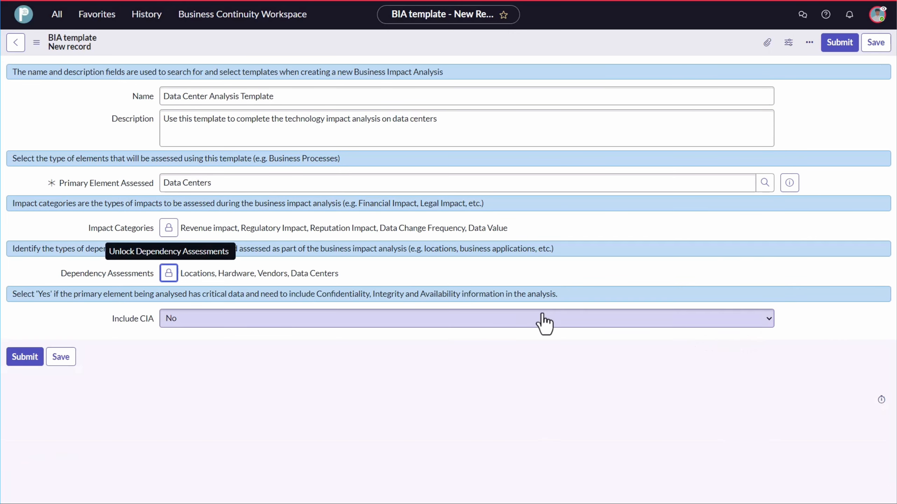
- Set Include CIA to Yes and save the BIA template
left_click(524, 319)
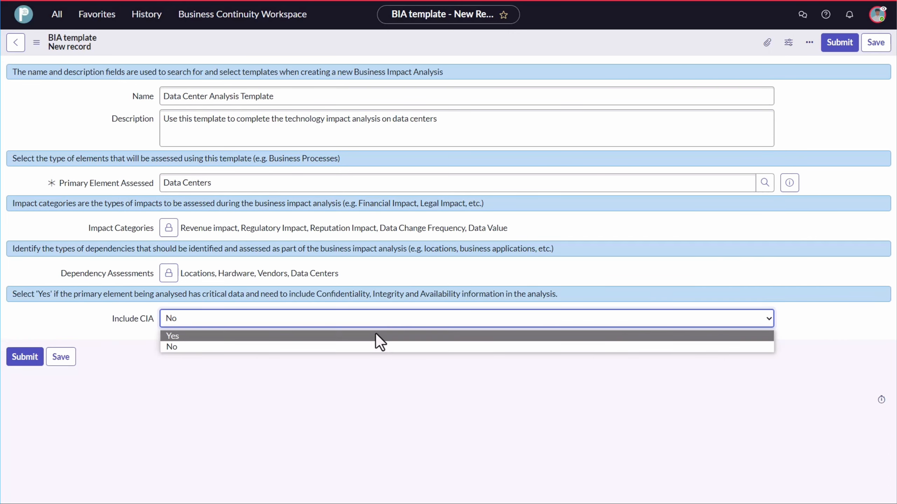
left_click(376, 335)
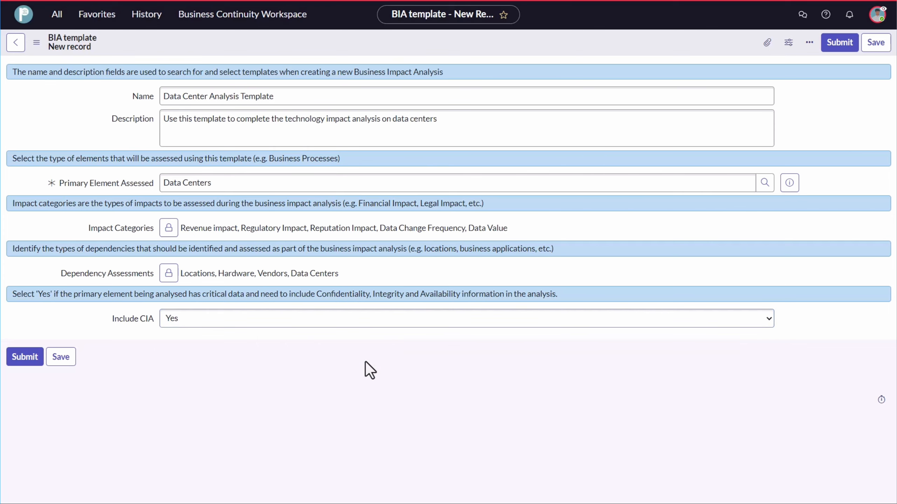
left_click(60, 357)
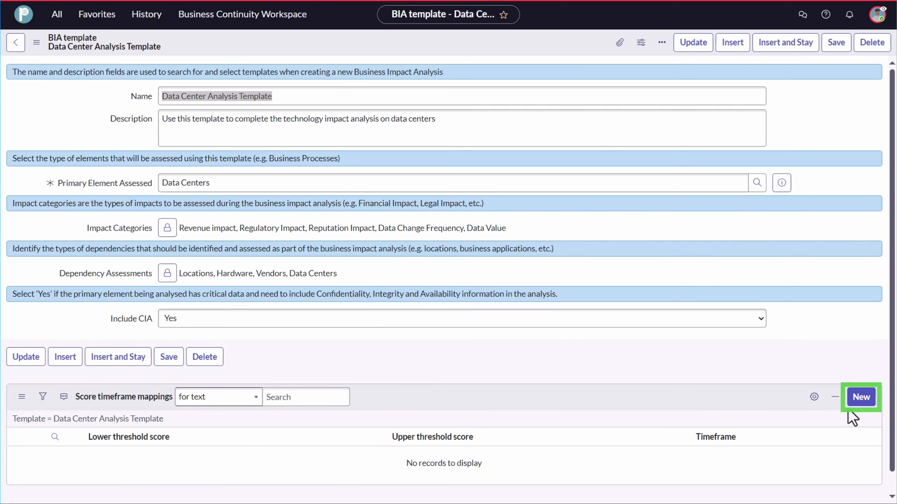
- Create a score timeframe mapping for the template with lower threshold 0, upper threshold 10 and timeframe 1 Week
left_click(856, 402)
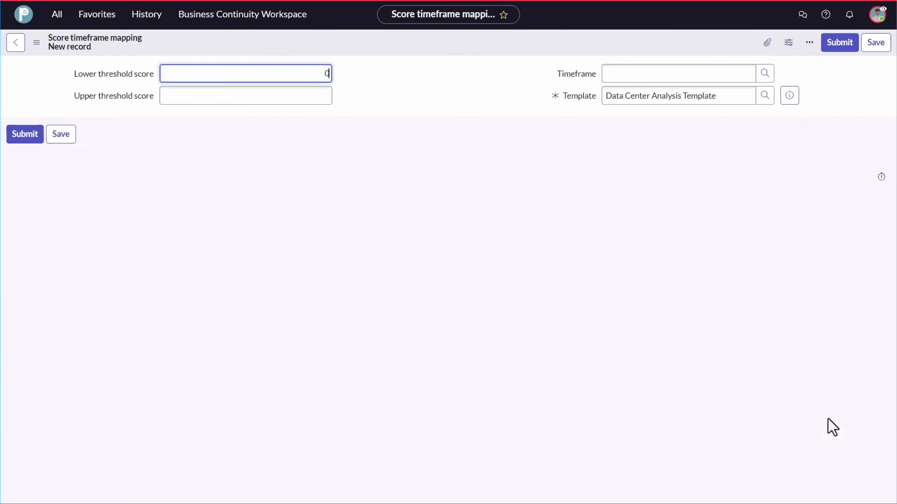
key("Tab")
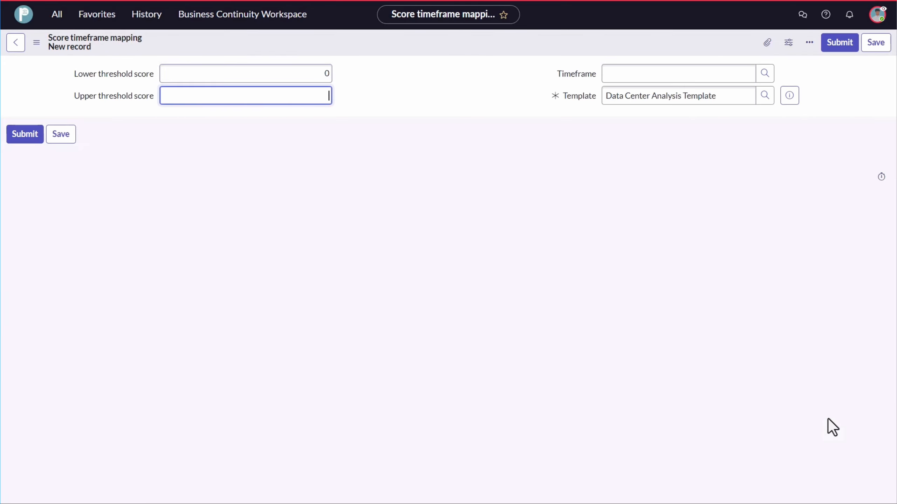
type("10")
key("Tab")
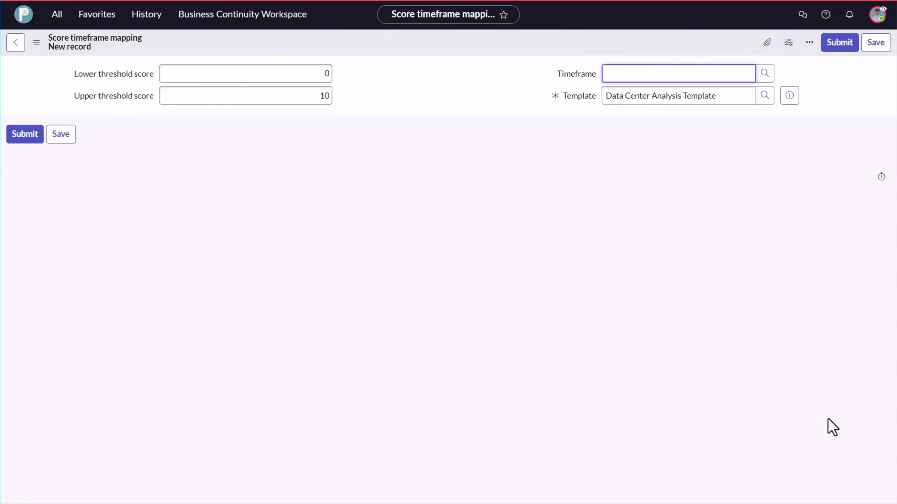
type("1")
key("Down")
key("Down")
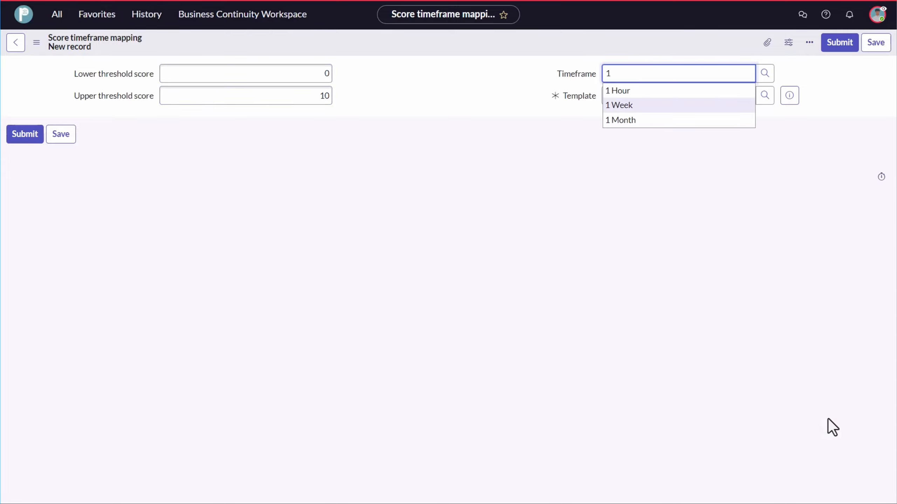
key("Return")
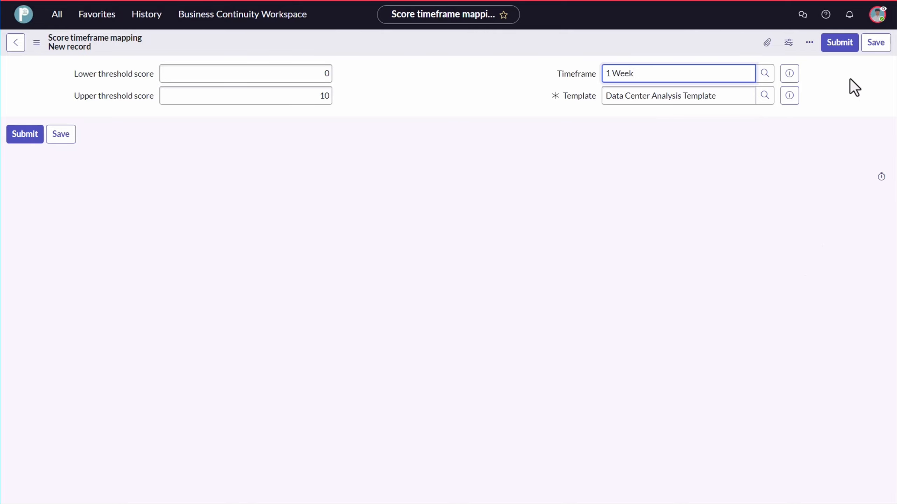
left_click(840, 43)
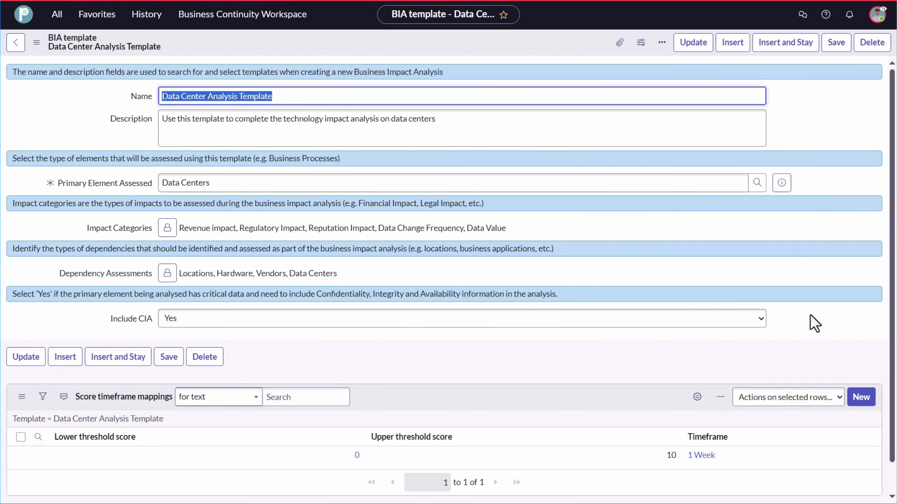
- Add a second score timeframe mapping with lower threshold 11, upper threshold 20 and timeframe 24 Hours
left_click(860, 398)
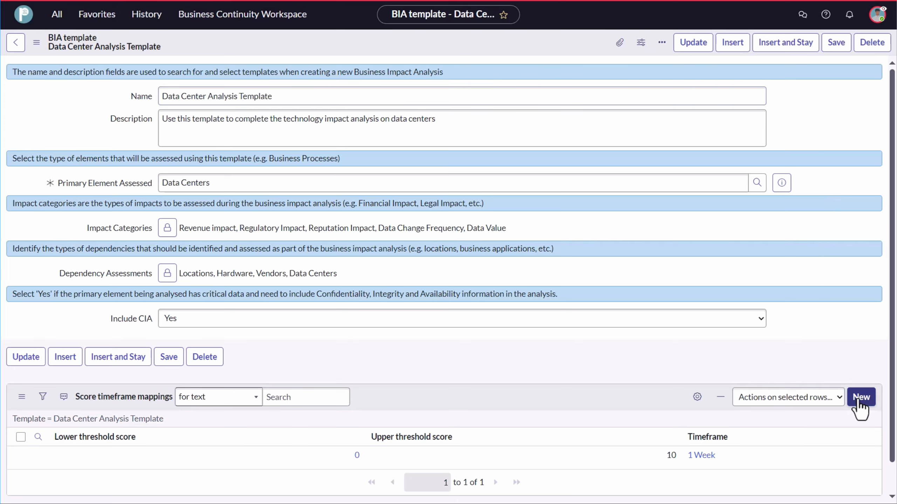
type("11")
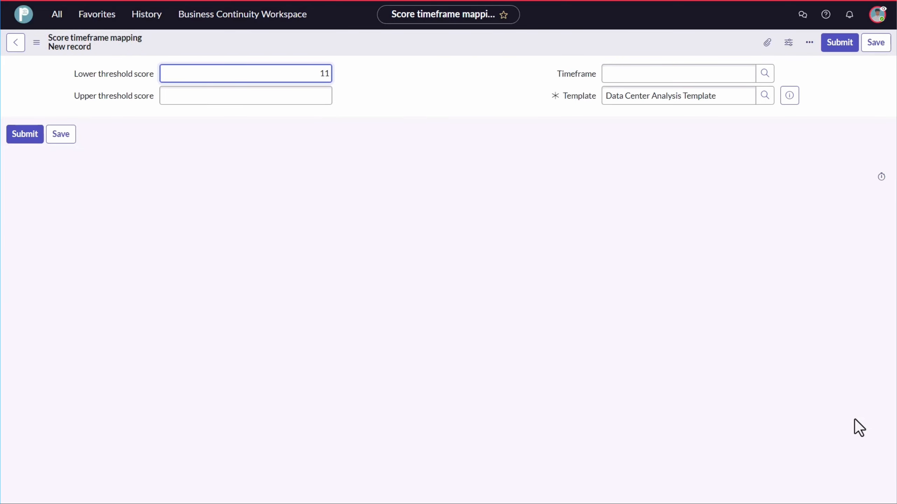
key("Tab")
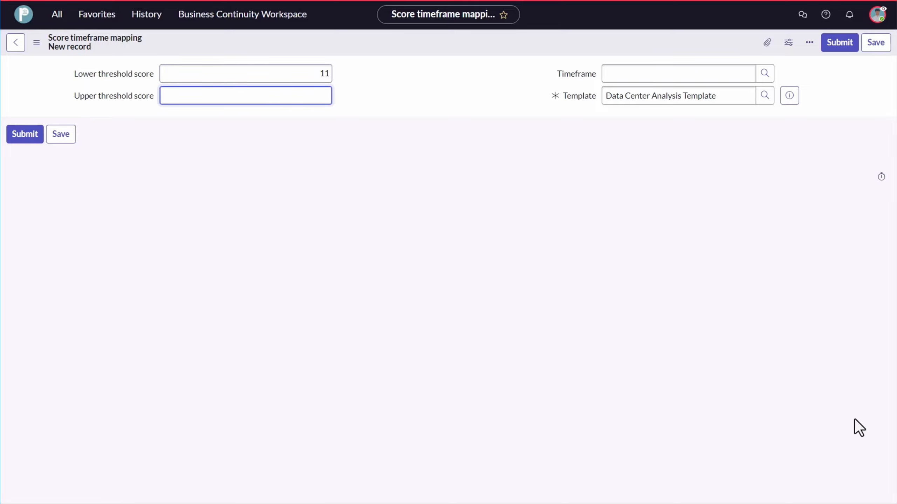
type("20")
key("Tab")
type("24")
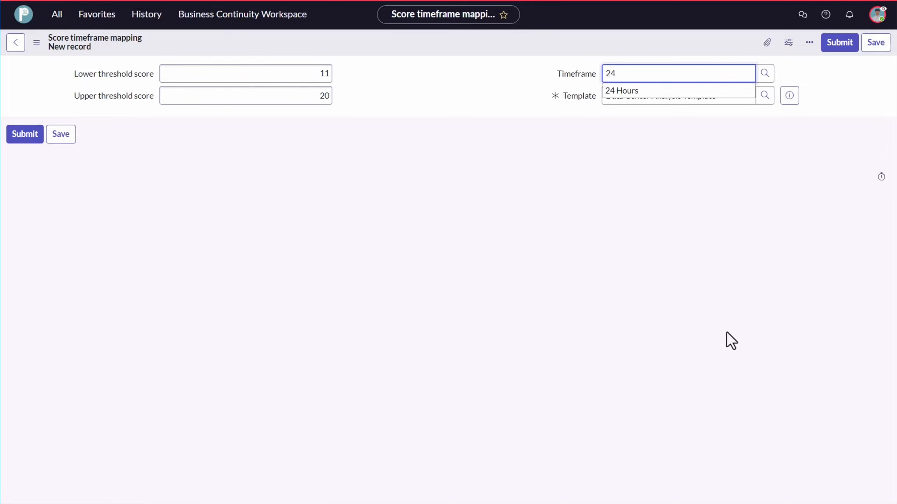
key("Down")
key("Return")
left_click(839, 42)
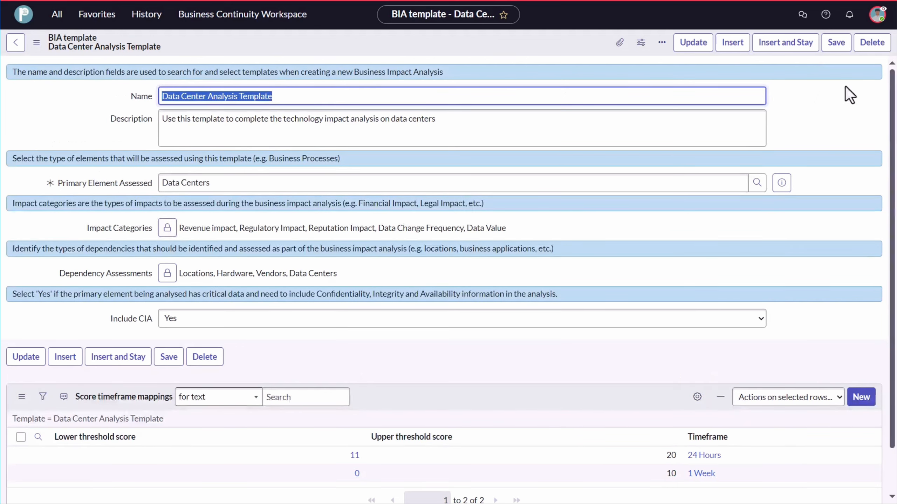
- Add a third score timeframe mapping from 21 to 30 with timeframe Immediately, and update the Data Center Analysis Template
left_click(861, 396)
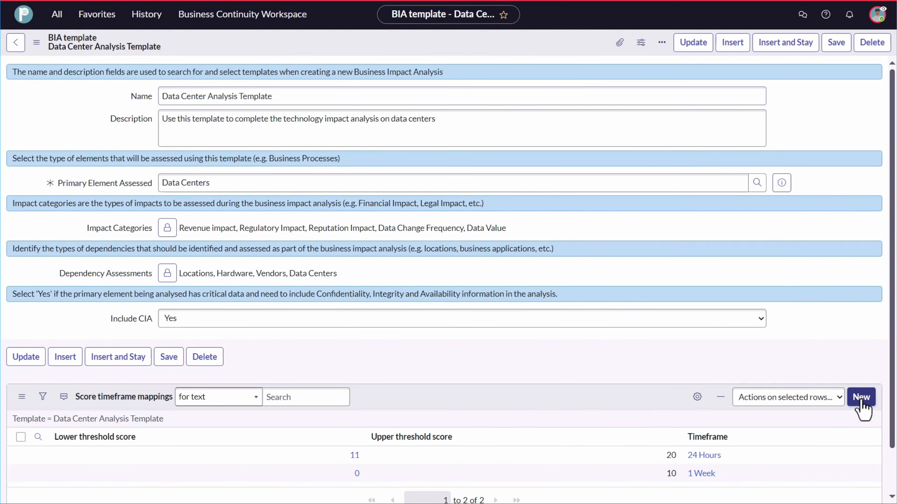
type("21")
key("Tab")
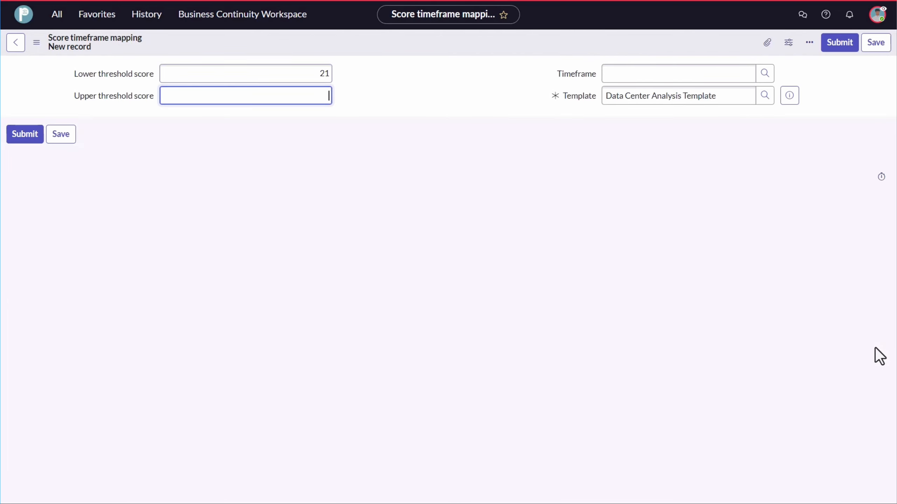
type("30")
key("Tab")
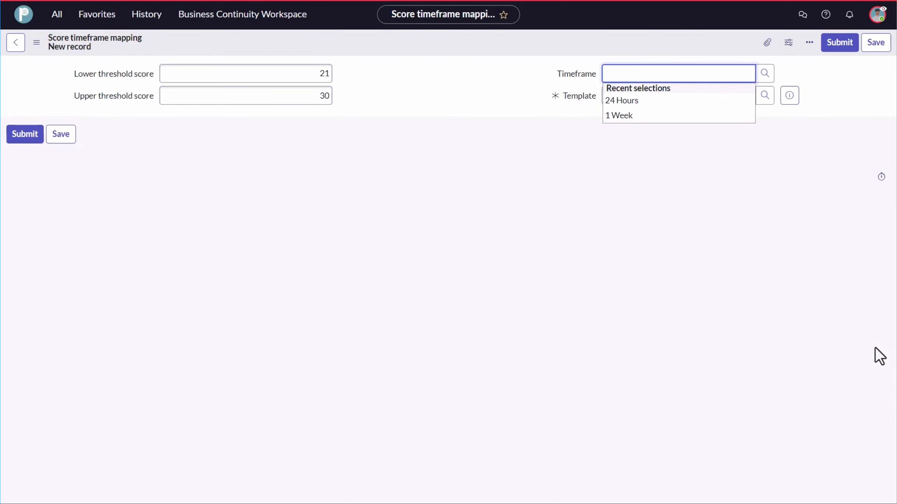
type("im")
key("Return")
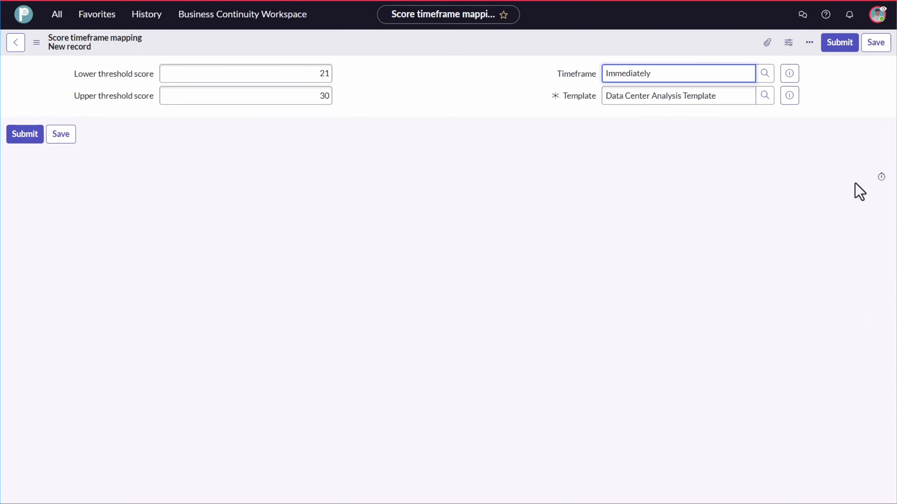
left_click(839, 42)
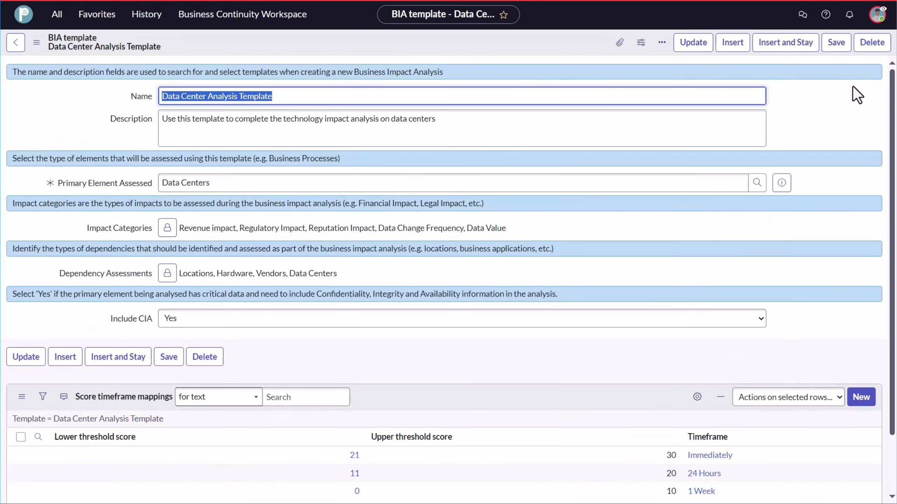
scroll(790, 461, "down", 2)
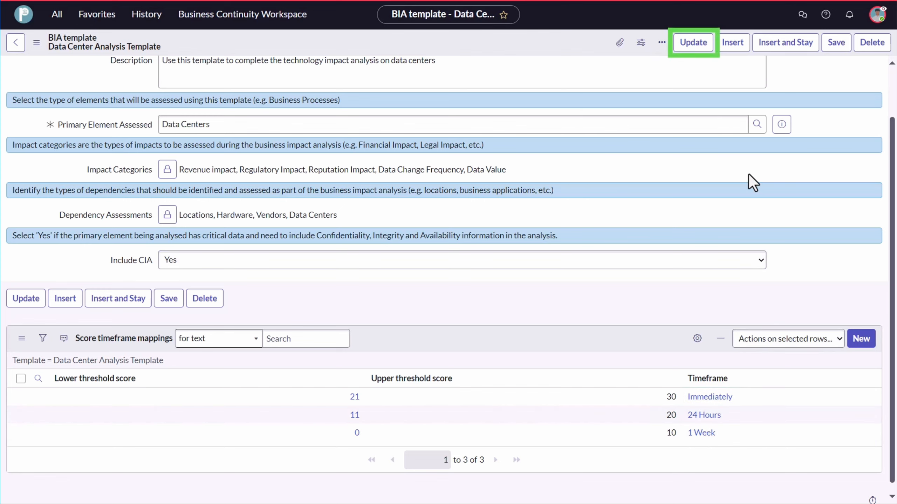
left_click(693, 53)
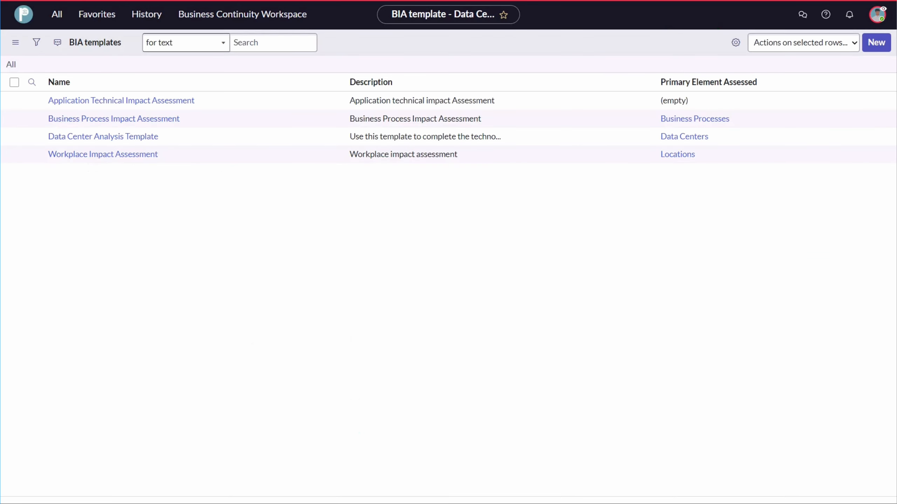